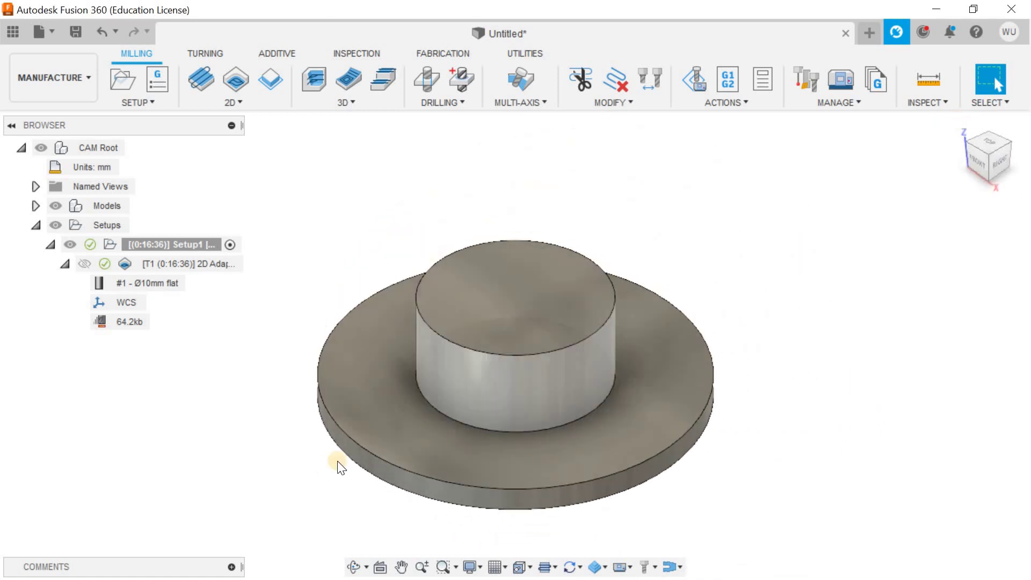
# Step: Glance at the 2D operations list, then orbit the model to a lower viewing angle
pyautogui.scroll(3, 314, 462)
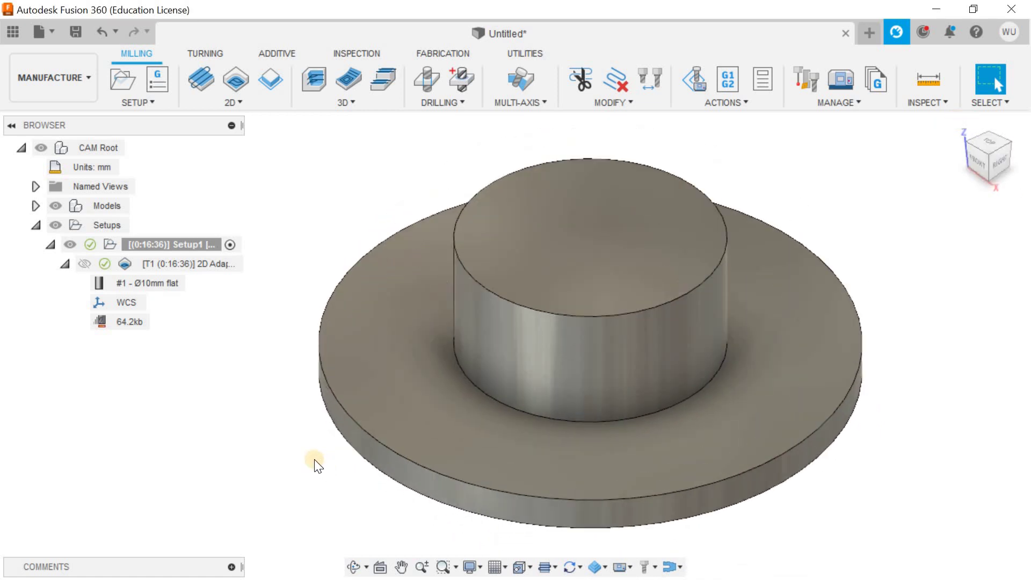
pyautogui.click(235, 104)
pyautogui.click(356, 142)
pyautogui.moveTo(352, 175)
pyautogui.keyDown('shift'); pyautogui.mouseDown(button='middle')
pyautogui.moveTo(348, 140)
pyautogui.moveTo(346, 157)
pyautogui.moveTo(373, 152)
pyautogui.moveTo(364, 198)
pyautogui.moveTo(357, 163)
pyautogui.moveTo(369, 211)
pyautogui.mouseUp(button='middle'); pyautogui.keyUp('shift')
pyautogui.press('Escape')
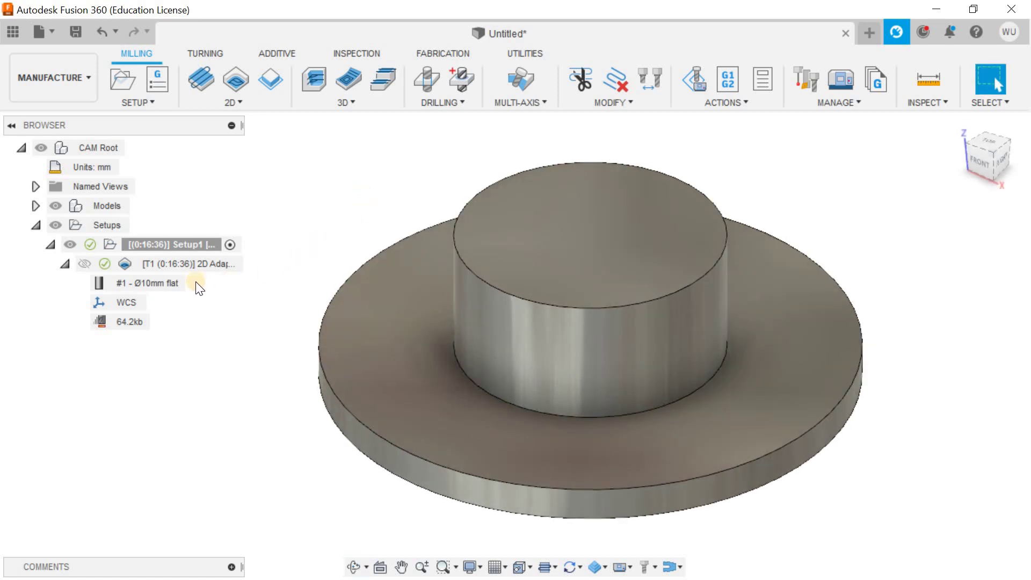
# Step: Toggle the 2D Adaptive toolpath display on and off while orbiting the model
pyautogui.click(195, 268)
pyautogui.click(224, 330)
pyautogui.keyDown('shift'); pyautogui.moveTo(261, 392); pyautogui.dragTo(208, 279, button='middle'); pyautogui.keyUp('shift')
pyautogui.click(204, 262)
pyautogui.keyDown('shift'); pyautogui.moveTo(218, 349); pyautogui.dragTo(244, 391, button='middle'); pyautogui.keyUp('shift')
pyautogui.click(215, 339)
pyautogui.moveTo(194, 266)
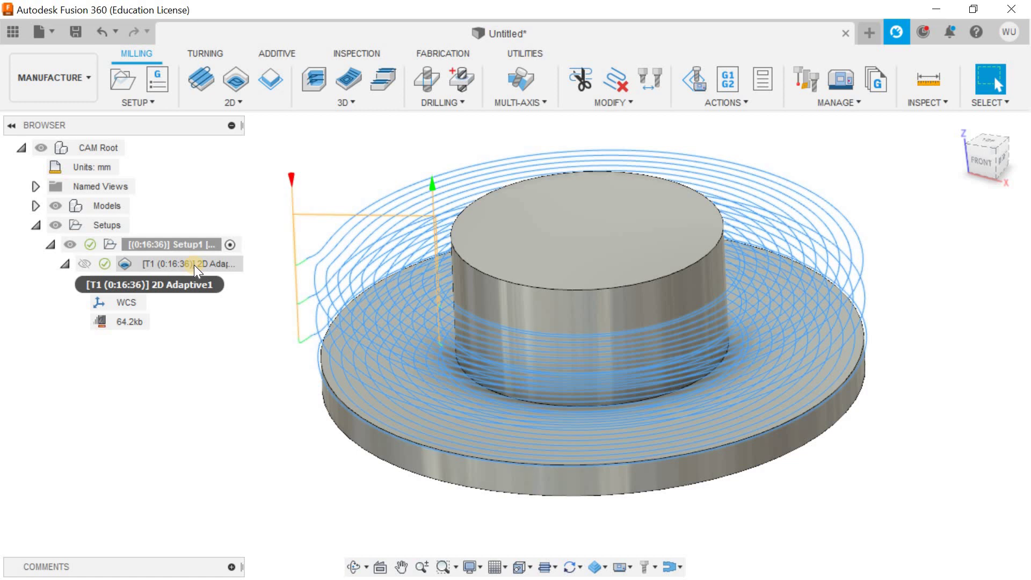
pyautogui.click(195, 266)
# Step: Simulate the 2D Adaptive toolpath, stepping the tool forward and back, then exit
pyautogui.rightClick(195, 265)
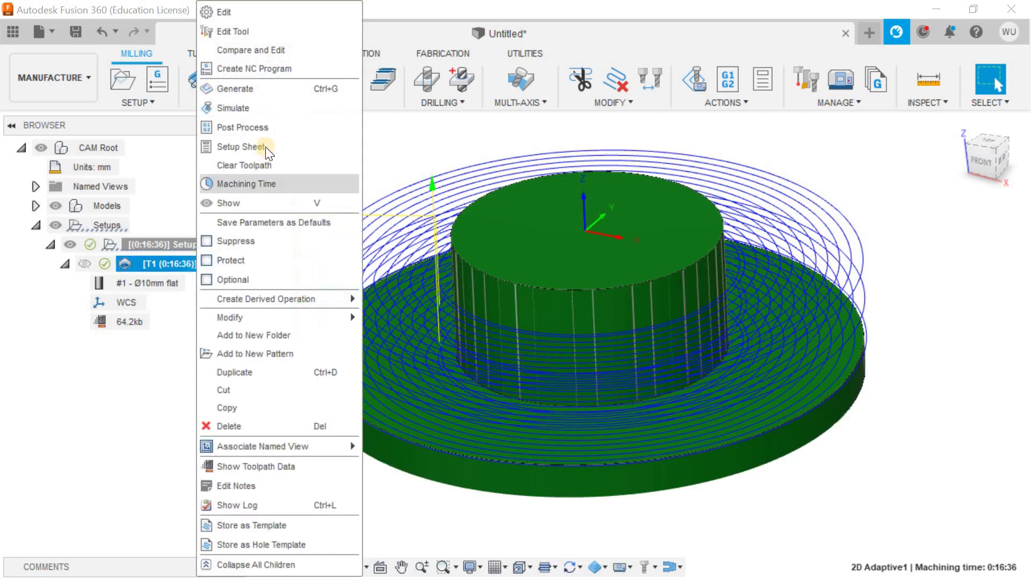
pyautogui.click(264, 107)
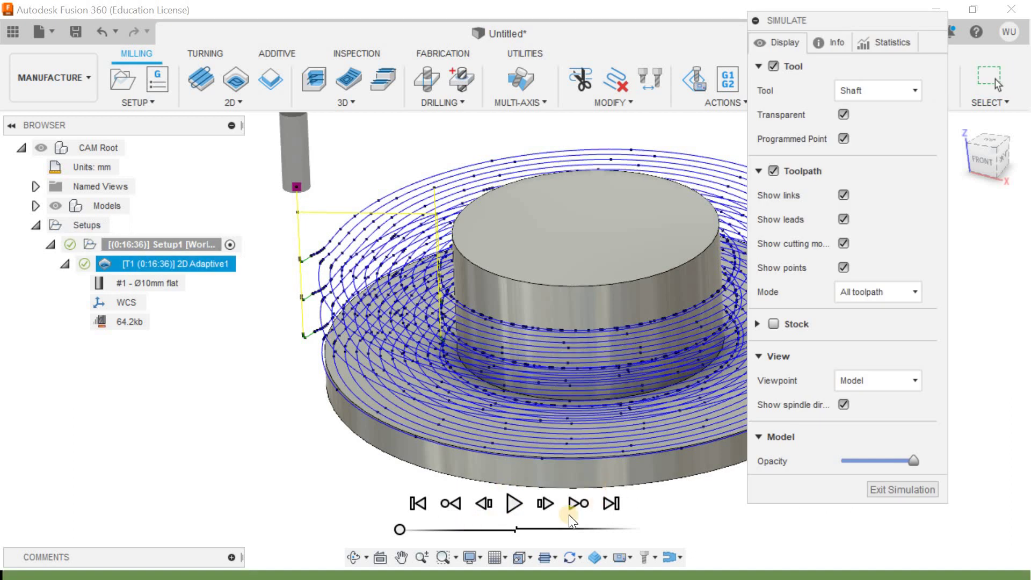
pyautogui.click(546, 503)
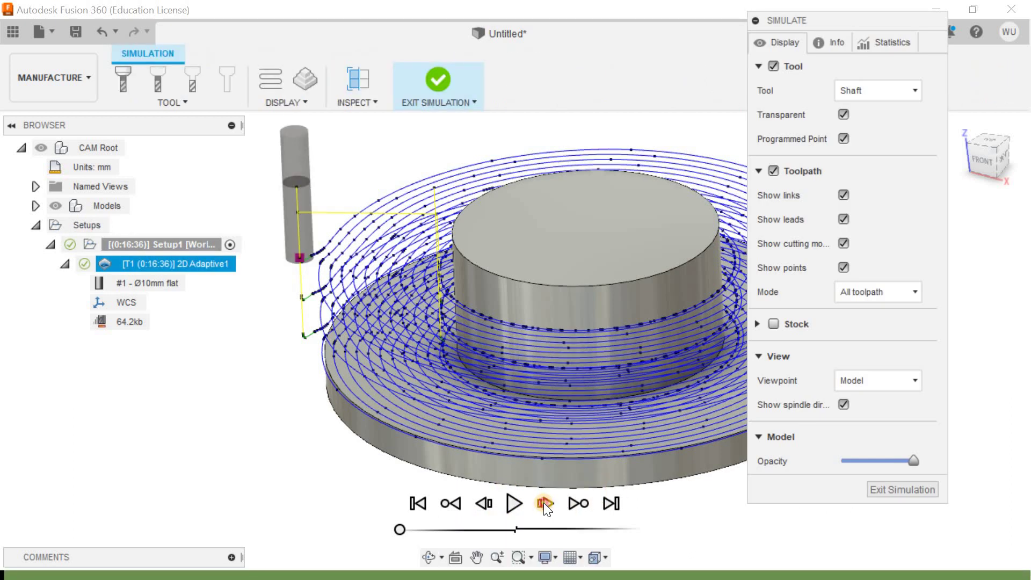
pyautogui.click(578, 505)
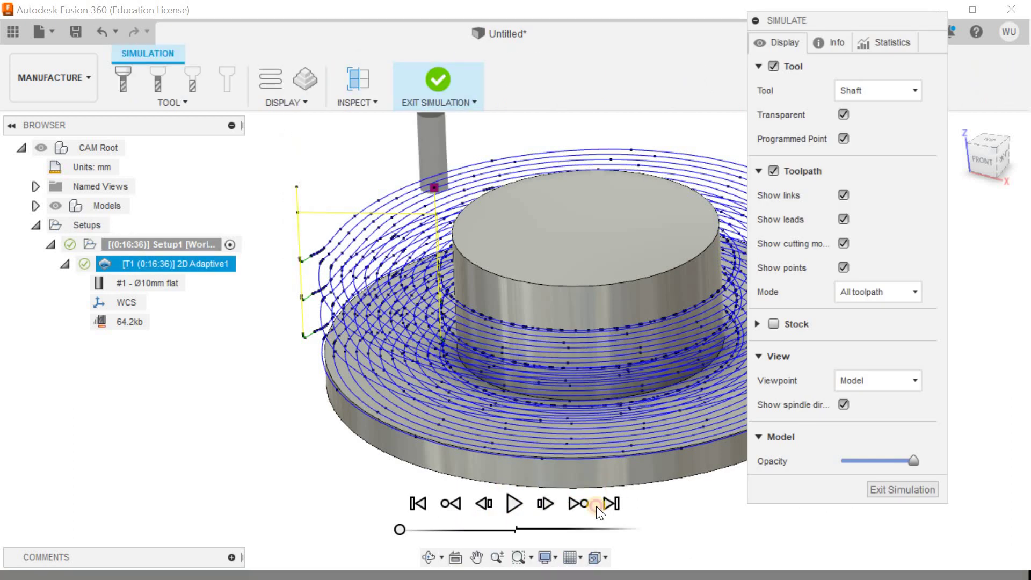
pyautogui.click(505, 504)
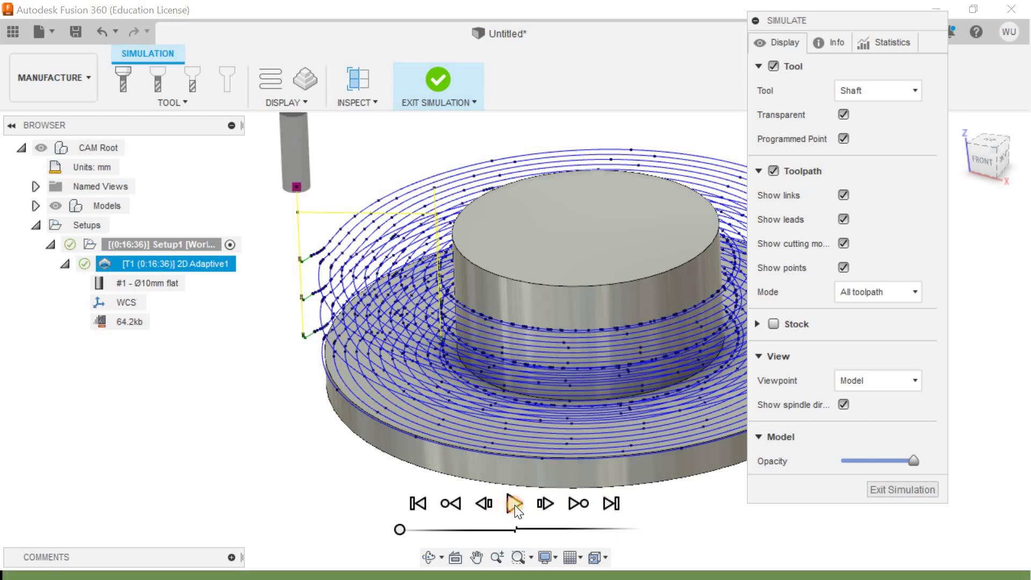
pyautogui.click(888, 490)
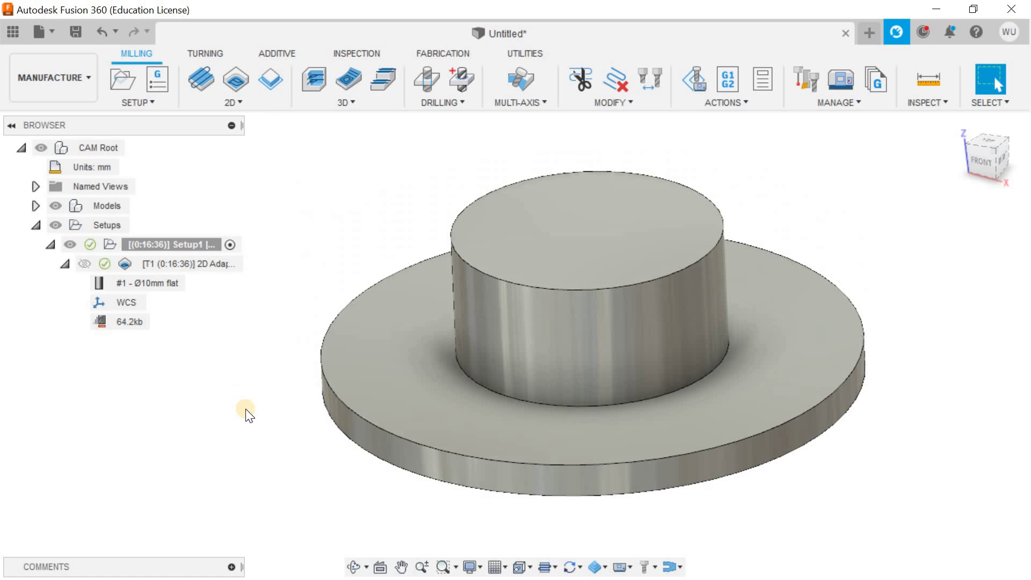
# Step: Delete Setup1 together with its 2D Adaptive operation
pyautogui.click(171, 243)
pyautogui.rightClick(173, 242)
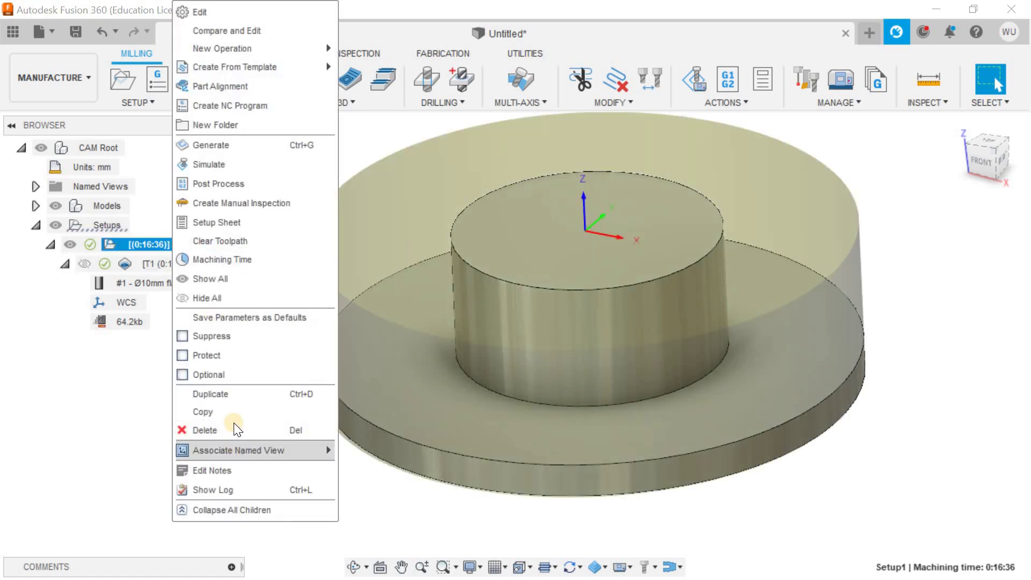
pyautogui.click(235, 429)
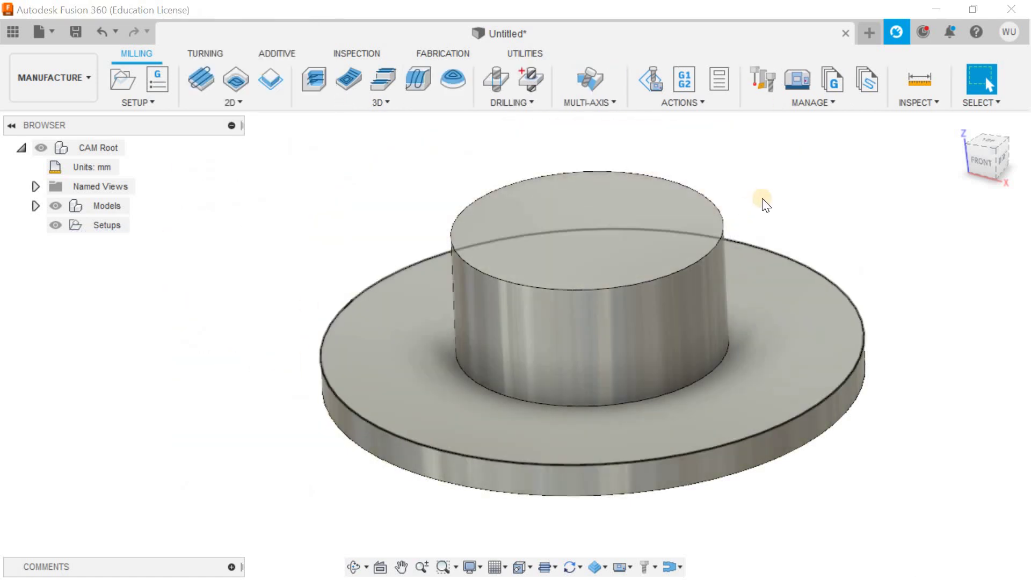
# Step: Return to the home isometric view and reselect the Manufacture workspace
pyautogui.click(959, 127)
pyautogui.keyDown('shift'); pyautogui.moveTo(665, 337); pyautogui.dragTo(607, 341, button='middle'); pyautogui.keyUp('shift')
pyautogui.click(961, 125)
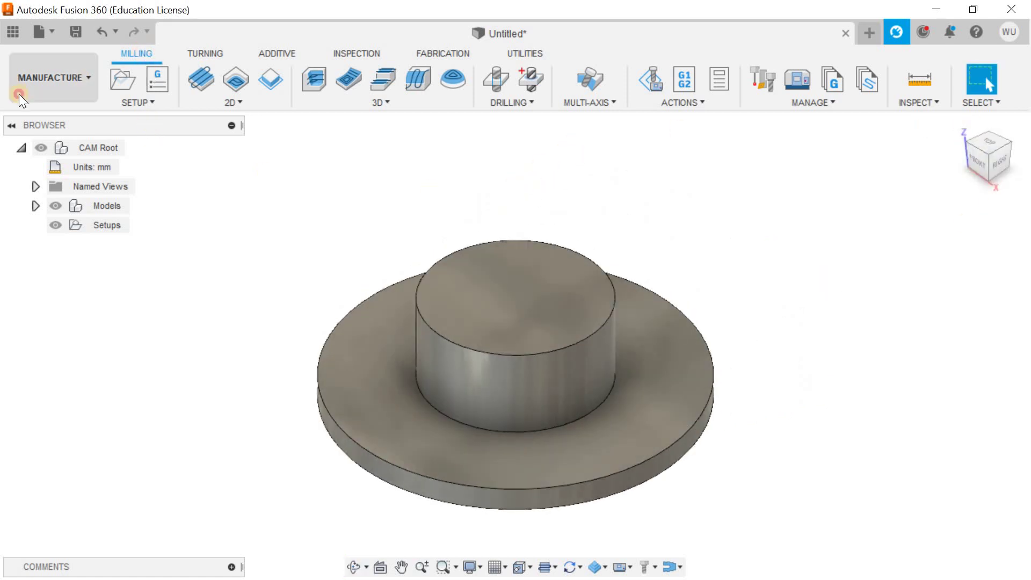
pyautogui.click(18, 94)
pyautogui.click(68, 250)
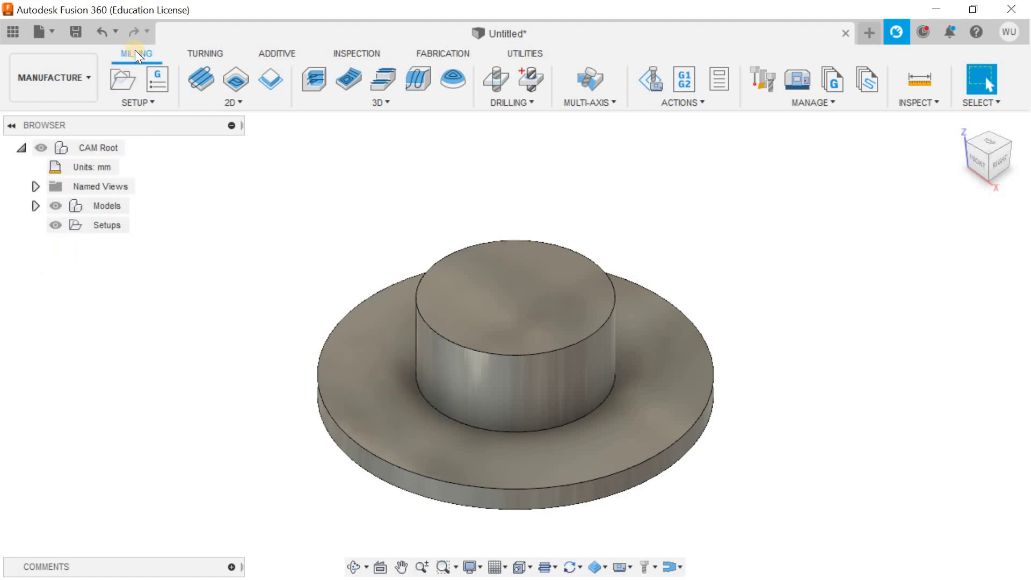
# Step: Start a new Milling setup and pick the part body as its model
pyautogui.click(130, 74)
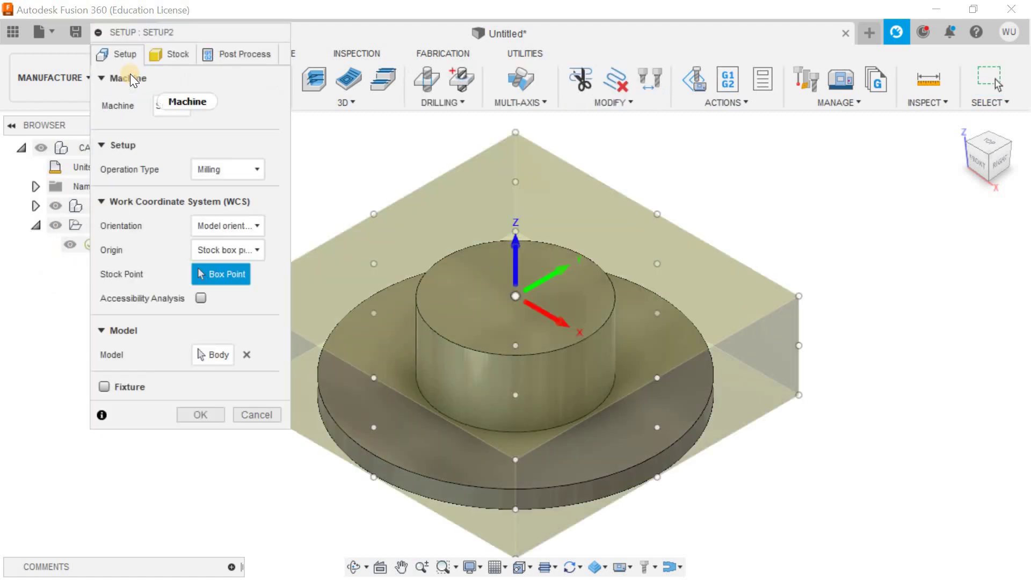
pyautogui.click(208, 162)
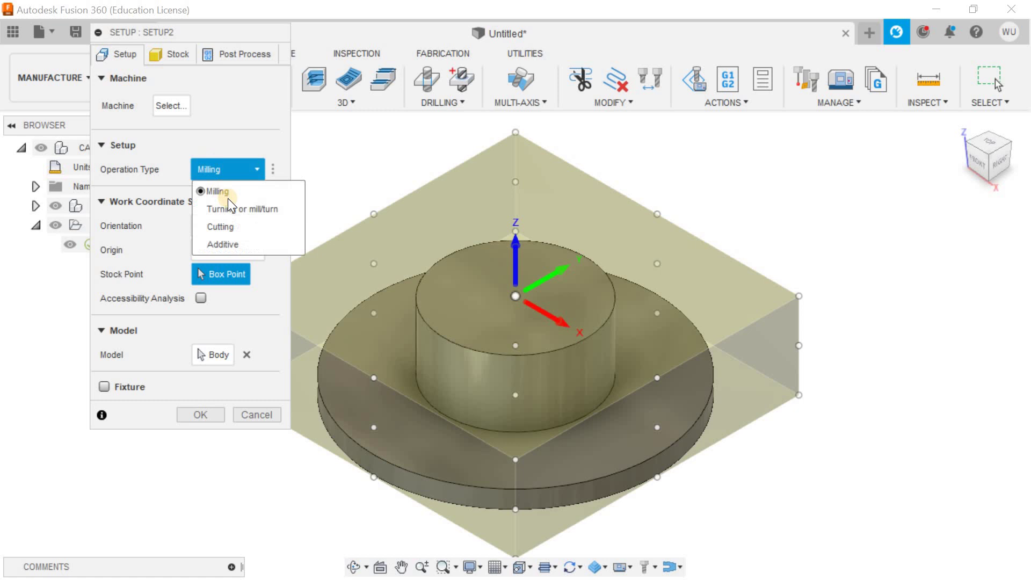
pyautogui.click(228, 192)
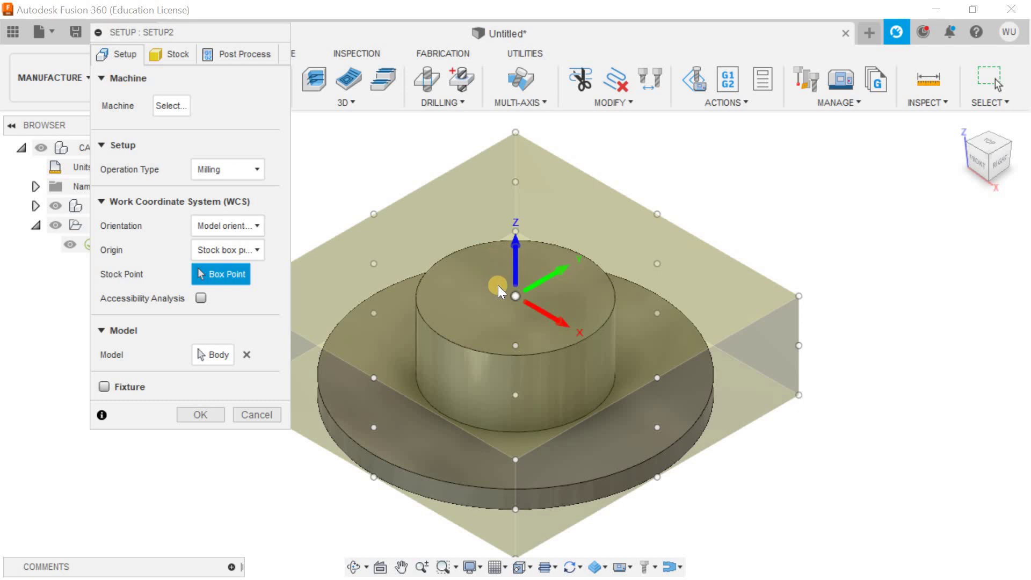
pyautogui.keyDown('shift'); pyautogui.moveTo(498, 285); pyautogui.dragTo(512, 295, button='middle'); pyautogui.keyUp('shift')
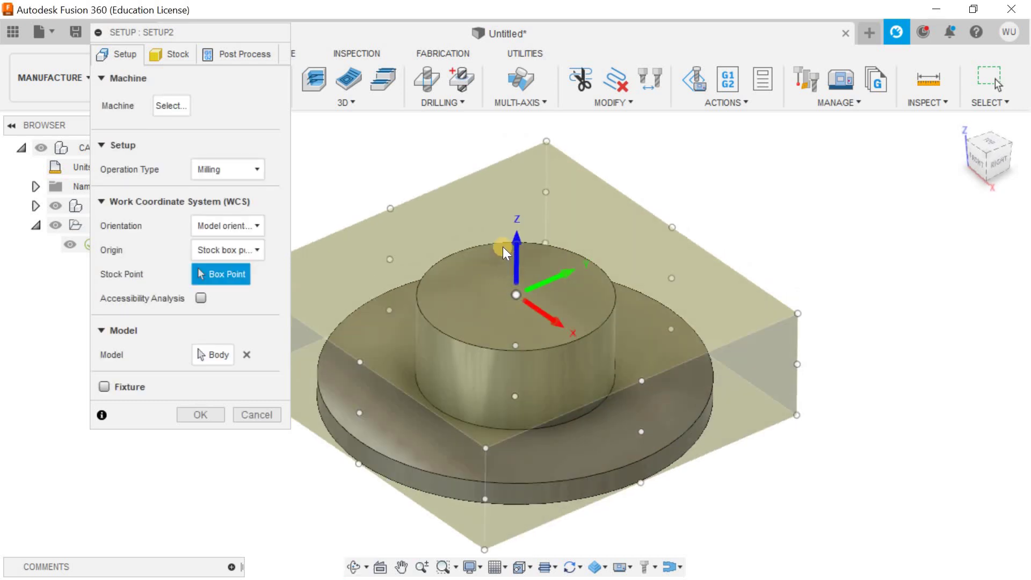
pyautogui.click(213, 355)
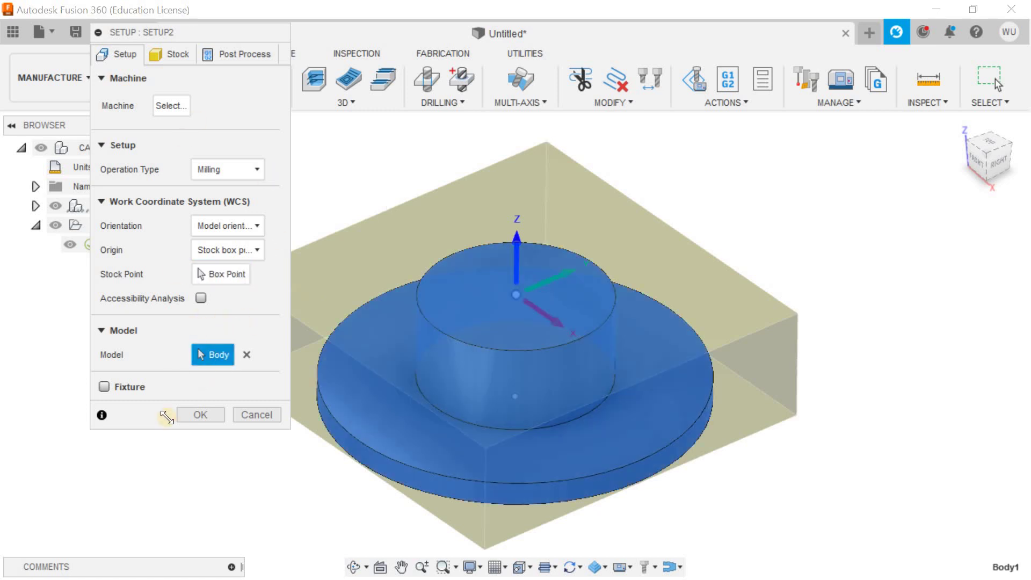
# Step: Change Setup2's stock to a relative-size cylinder and view the part from above
pyautogui.click(173, 50)
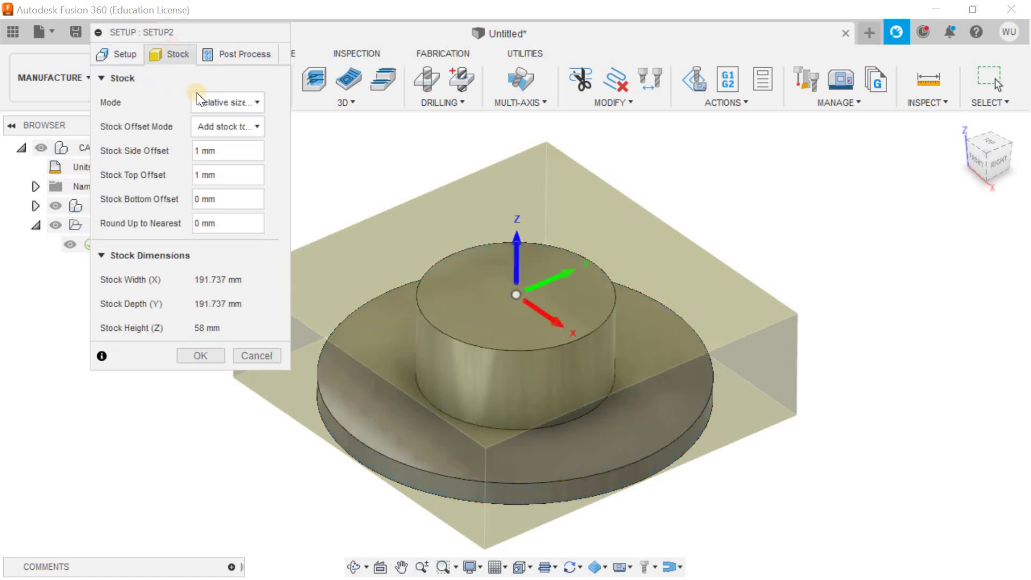
pyautogui.click(239, 103)
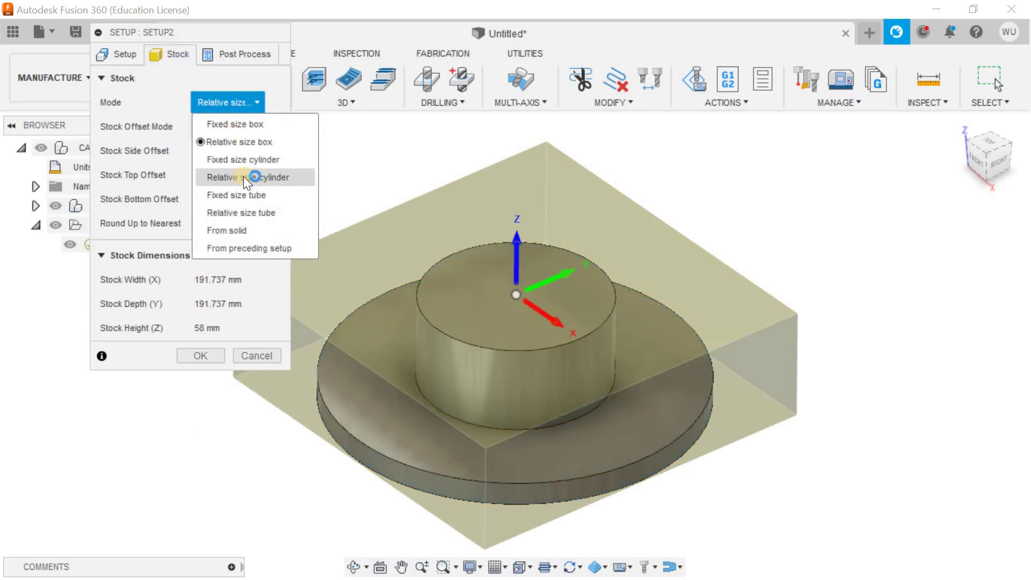
pyautogui.click(243, 176)
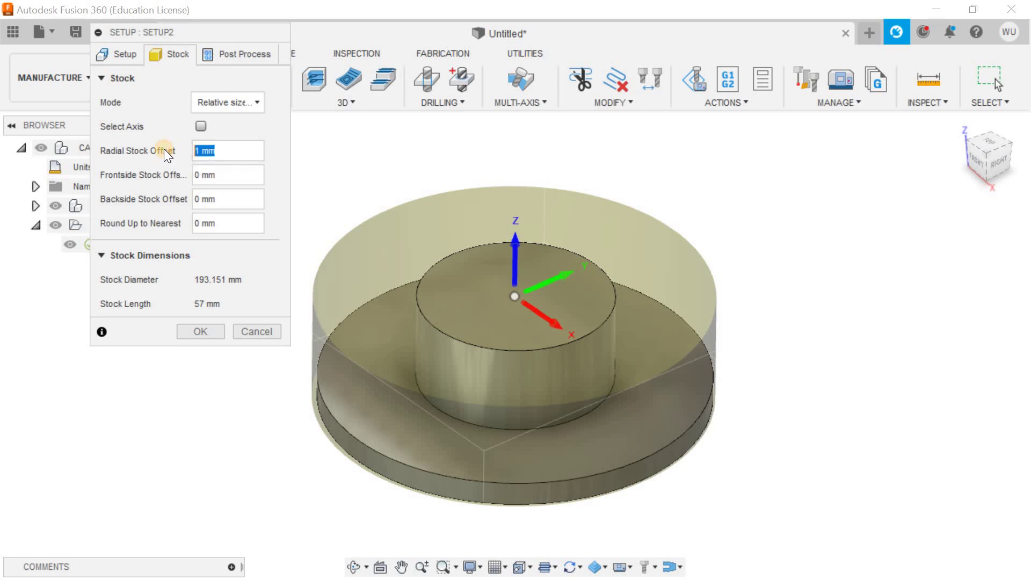
pyautogui.click(301, 500)
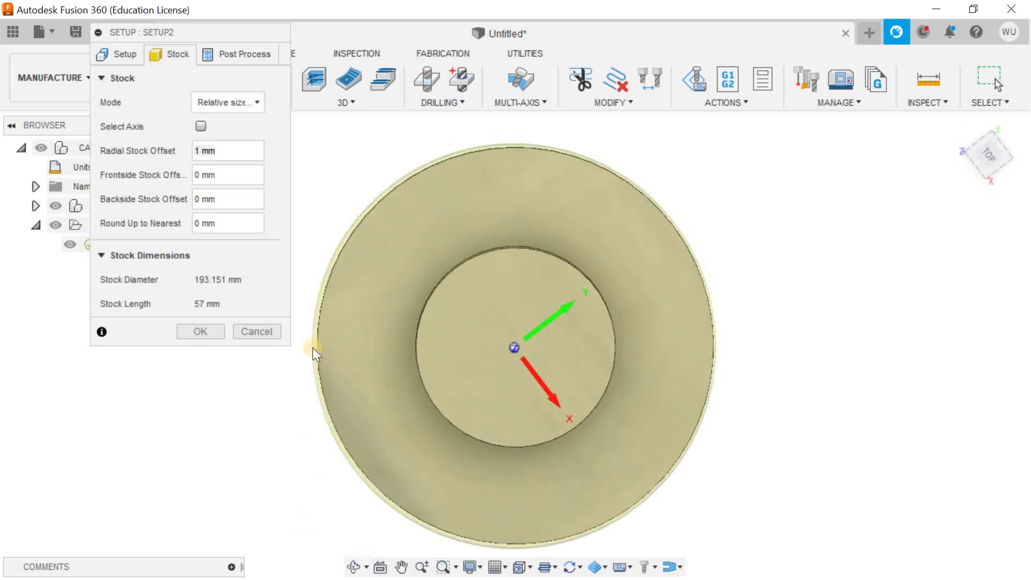
pyautogui.rightClick(846, 263)
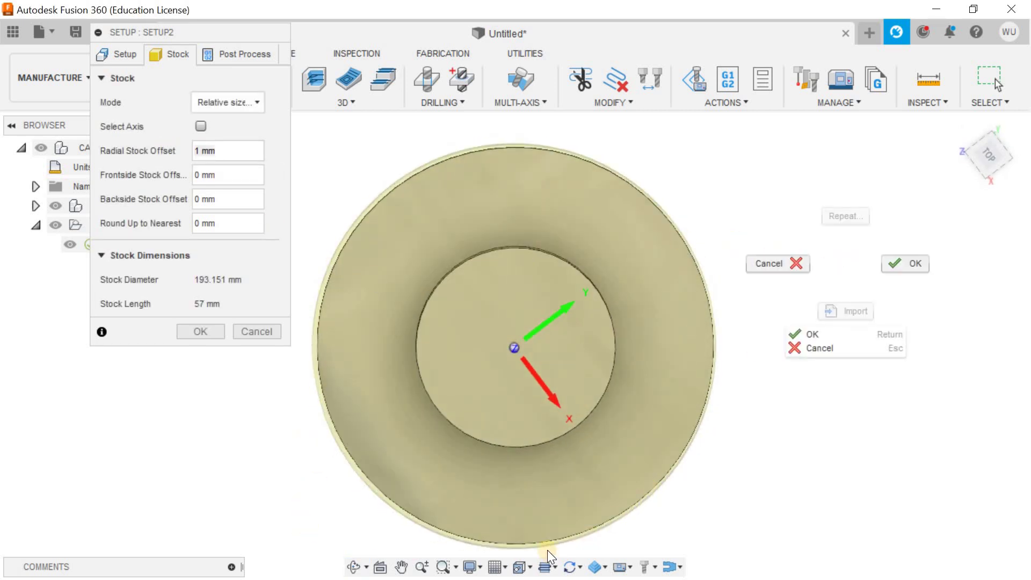
pyautogui.click(410, 489)
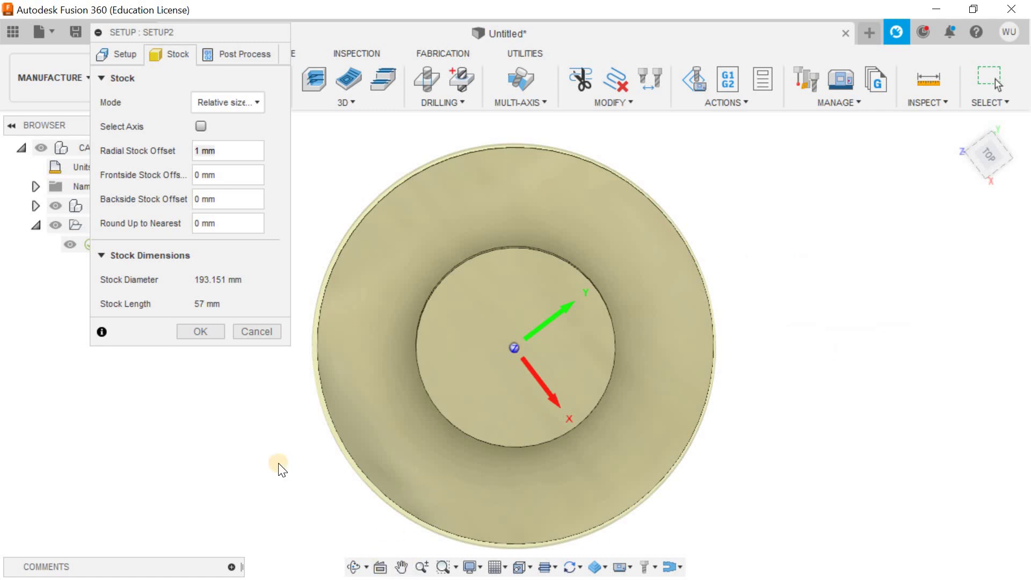
pyautogui.keyDown('shift'); pyautogui.moveTo(280, 468); pyautogui.dragTo(361, 265, button='middle'); pyautogui.keyUp('shift')
# Step: Set the radial stock offset to 0 for a 191.151 mm diameter and apply
pyautogui.scroll(5, 352, 307)
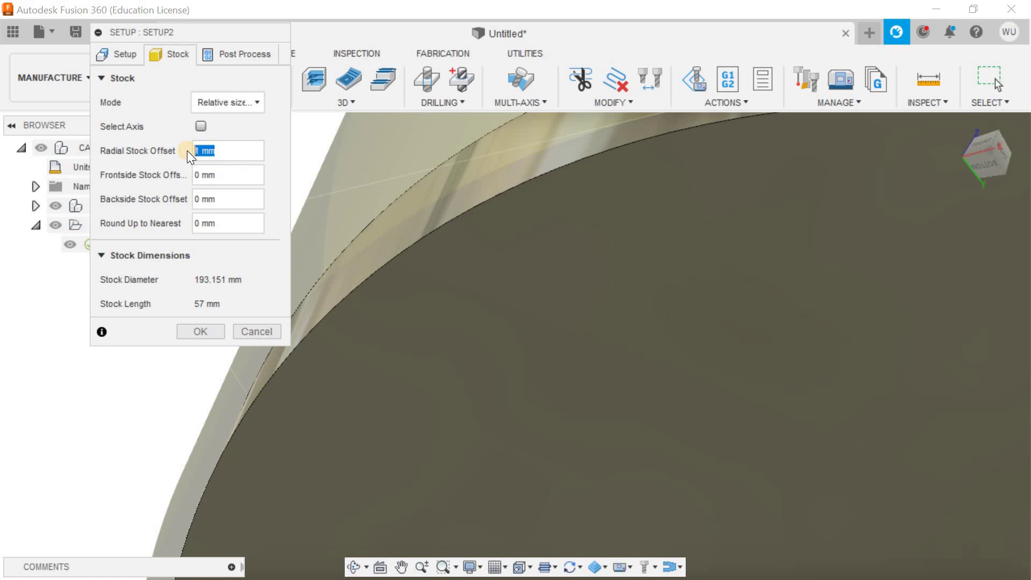
pyautogui.write('0')
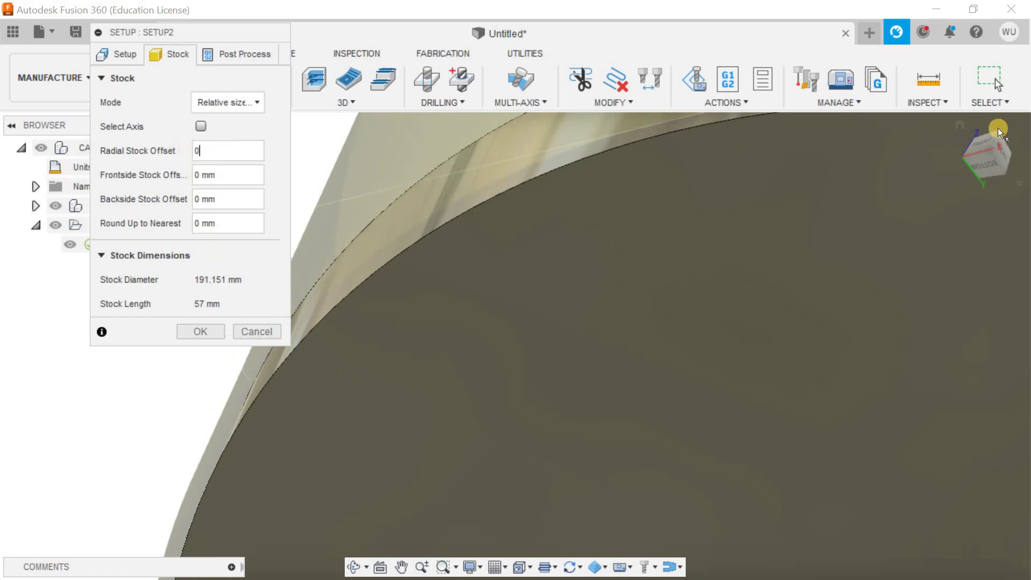
pyautogui.click(962, 124)
pyautogui.keyDown('shift'); pyautogui.moveTo(807, 322); pyautogui.dragTo(799, 291, button='middle'); pyautogui.keyUp('shift')
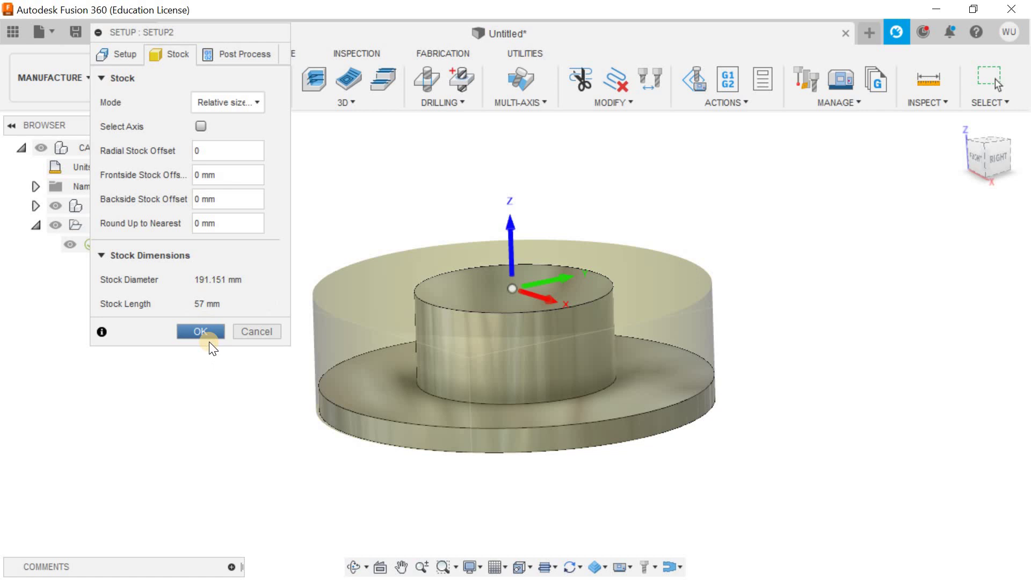
pyautogui.click(202, 331)
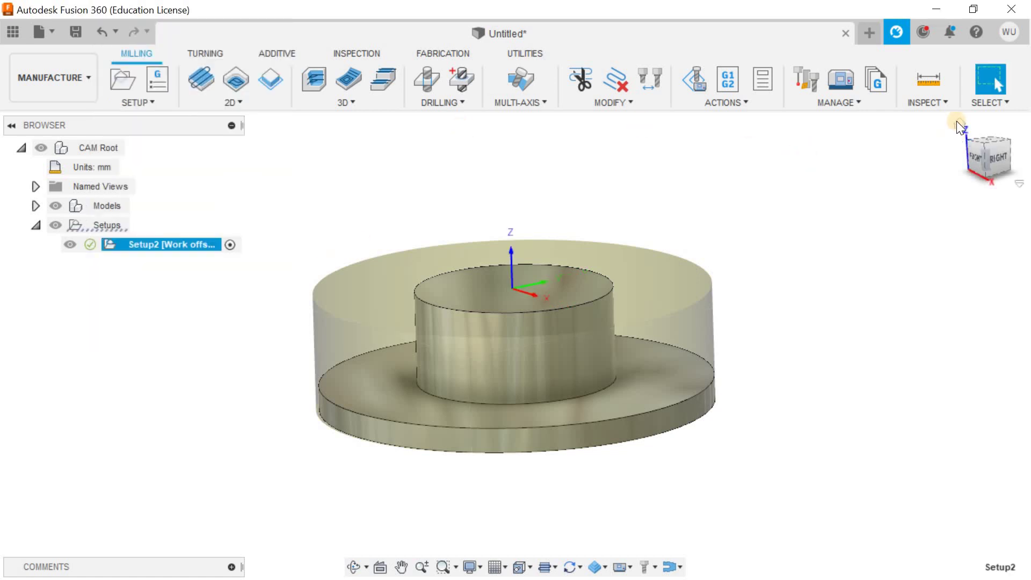
# Step: Return to the home view, deselect Setup2 to hide the stock, and list 2D operations
pyautogui.click(957, 120)
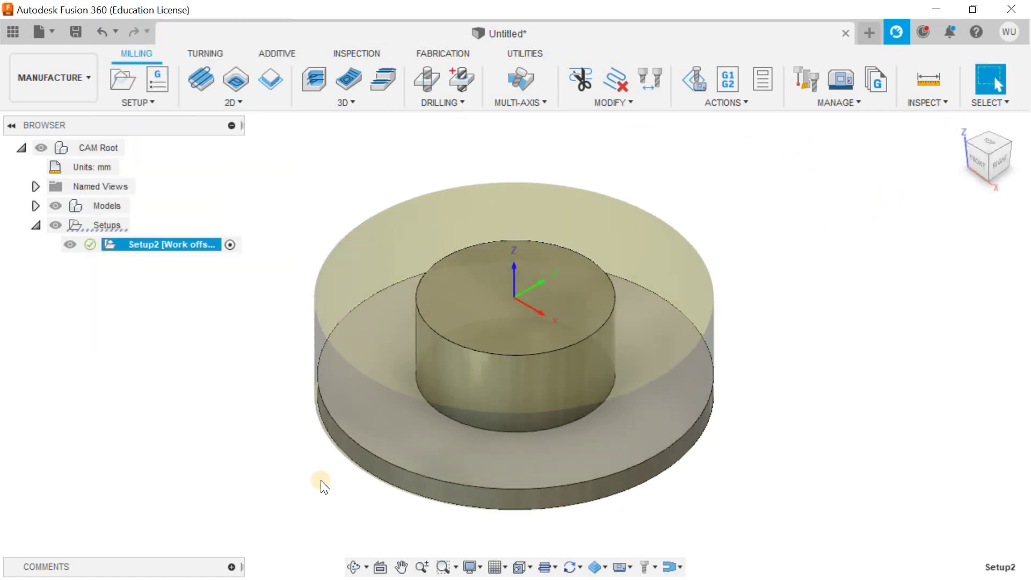
pyautogui.click(260, 429)
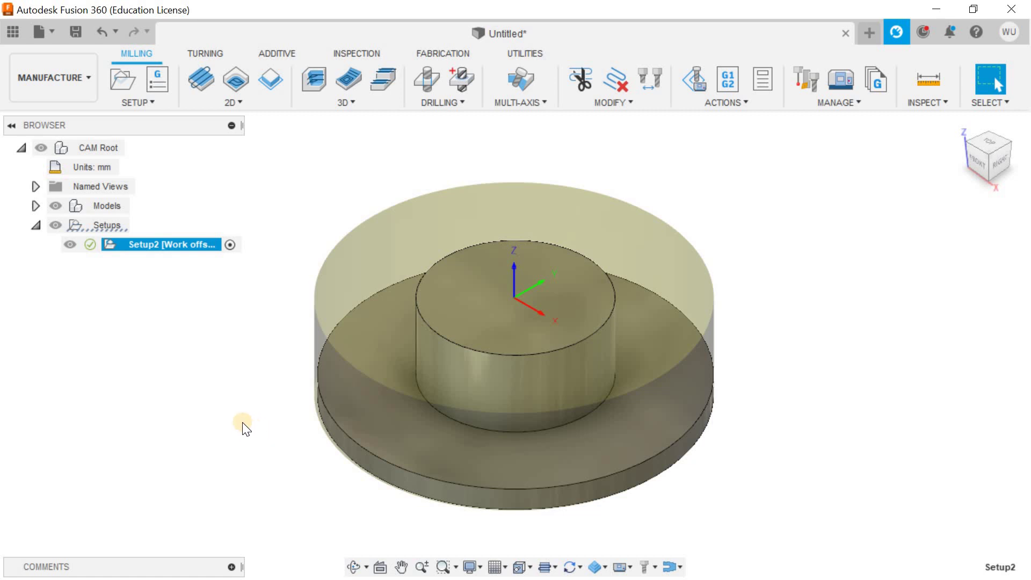
pyautogui.click(242, 406)
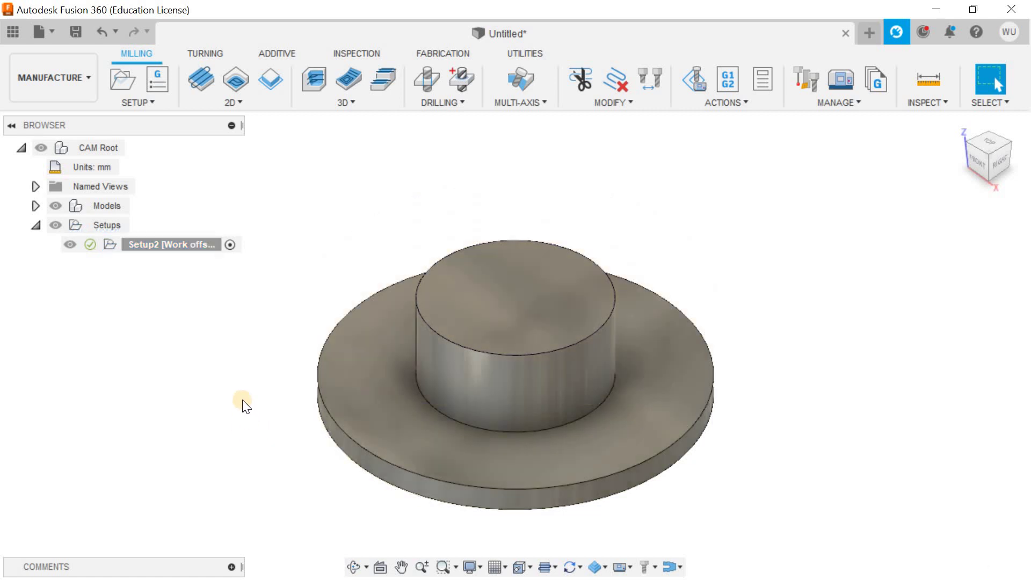
pyautogui.click(241, 102)
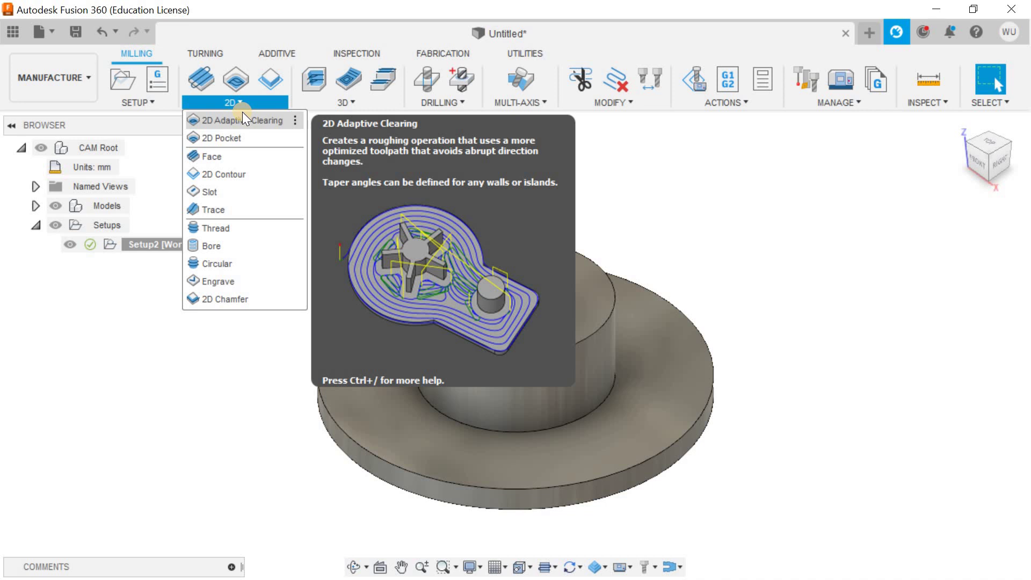
# Step: Close and reopen the 2D list, then start a 2D Adaptive Clearing operation
pyautogui.click(225, 387)
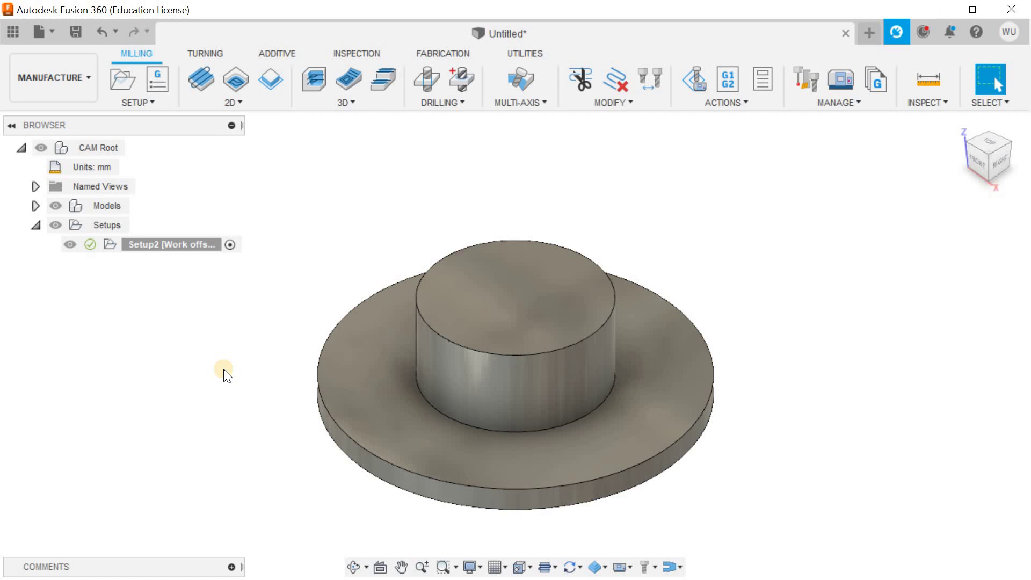
pyautogui.click(243, 105)
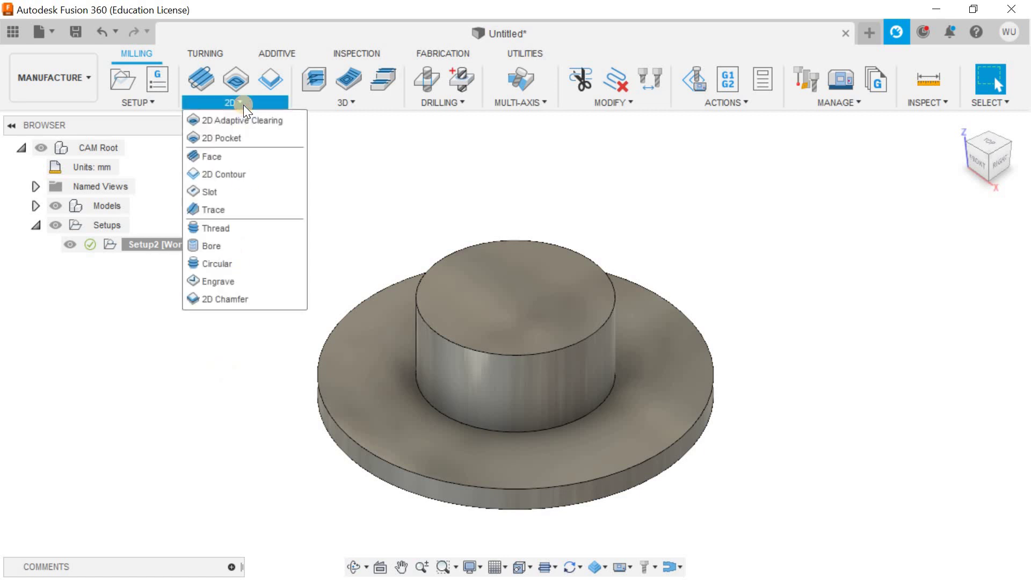
pyautogui.click(247, 120)
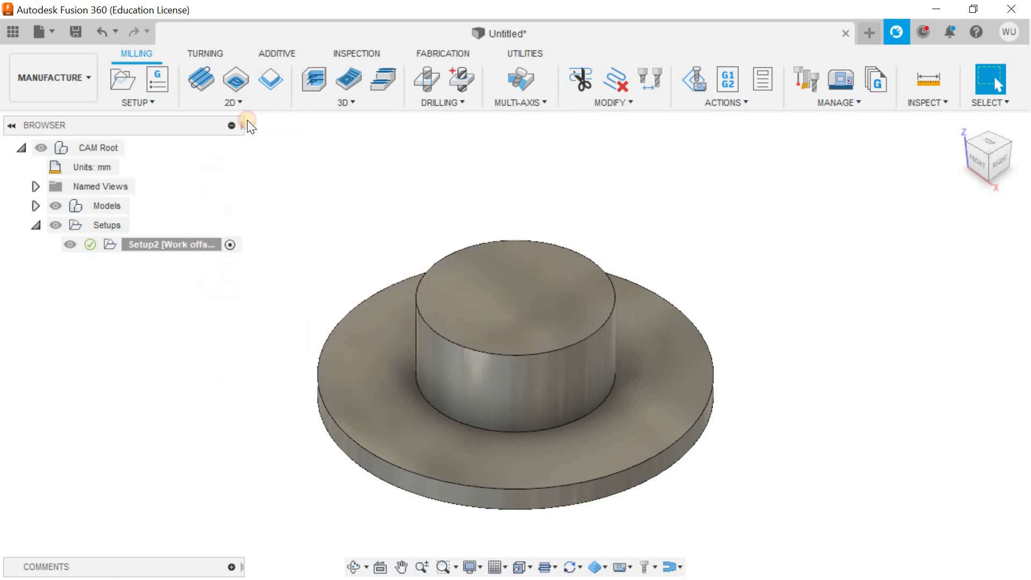
# Step: Choose the #1 Ø10mm flat end mill as the 2D Adaptive2 tool
pyautogui.moveTo(188, 29); pyautogui.dragTo(167, 30)
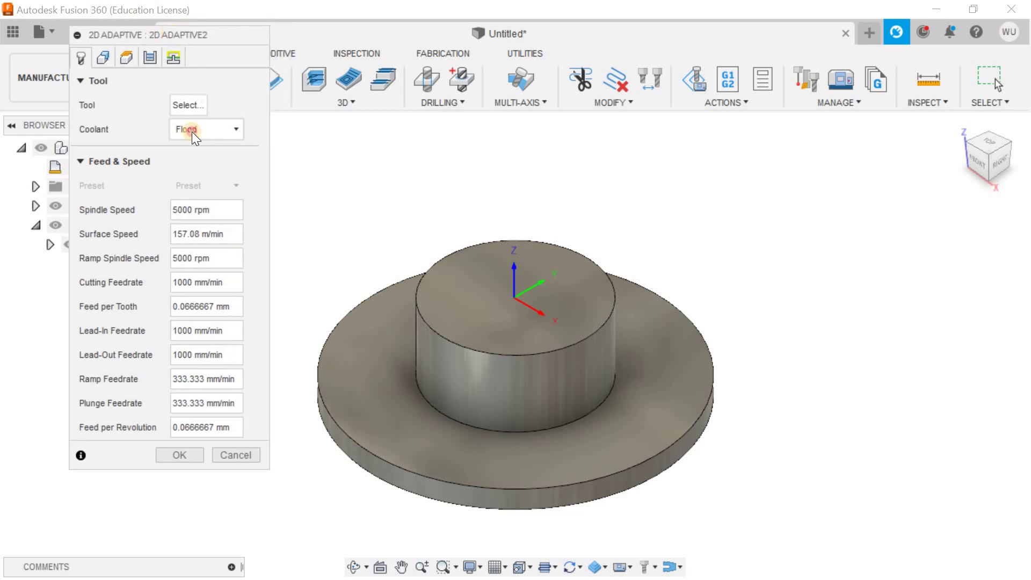
pyautogui.click(191, 104)
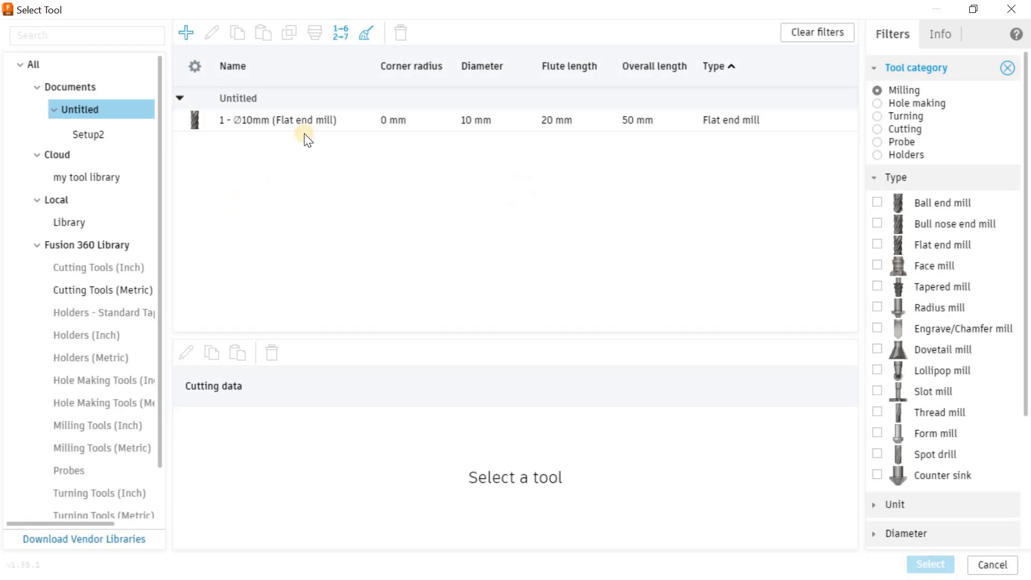
pyautogui.click(310, 124)
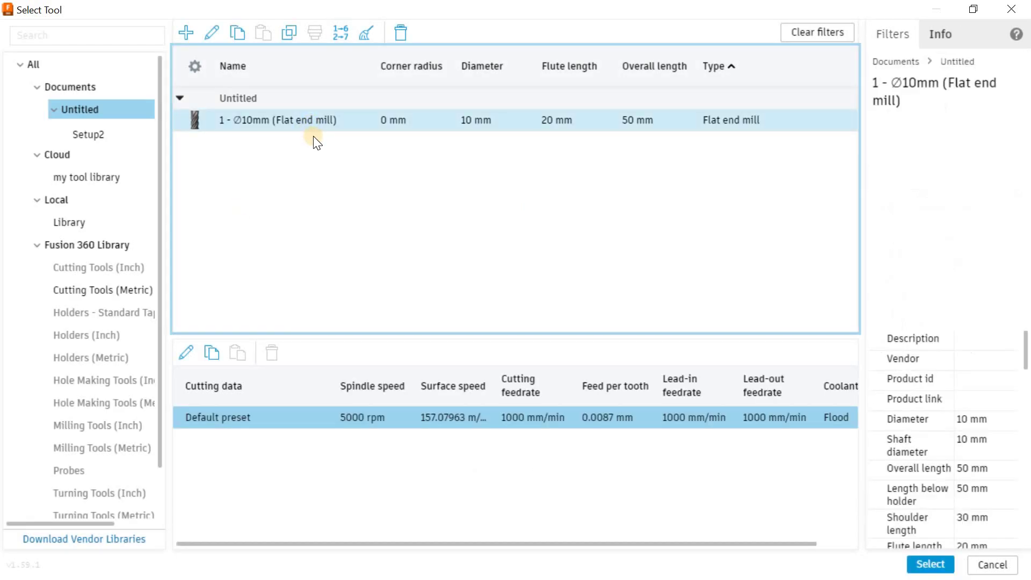
pyautogui.click(924, 564)
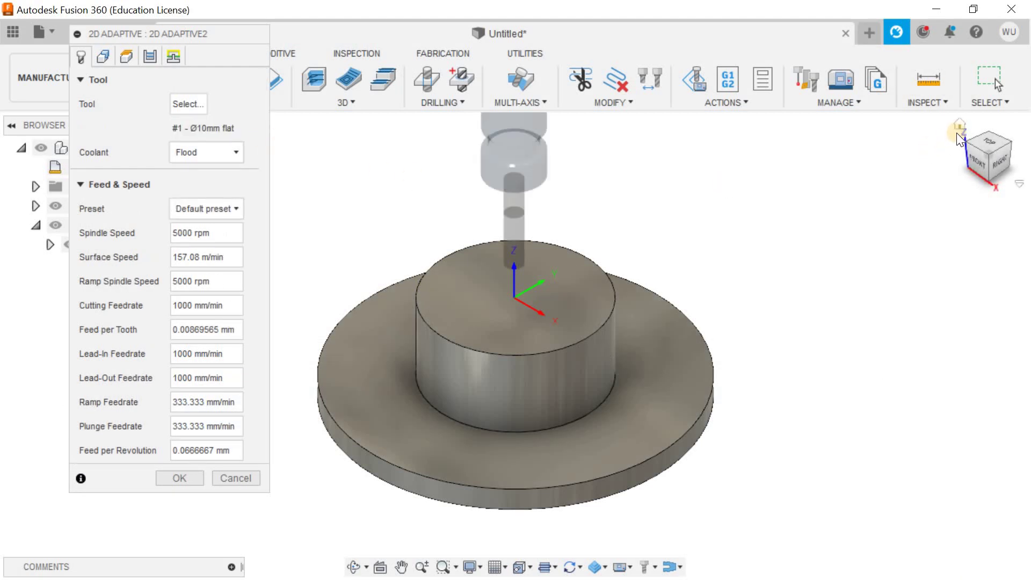
pyautogui.keyDown('shift'); pyautogui.moveTo(771, 235); pyautogui.dragTo(339, 173, button='middle'); pyautogui.keyUp('shift')
# Step: Switch coolant to Disabled and back to Flood, and edit spindle speed so the preset reads Custom
pyautogui.click(193, 153)
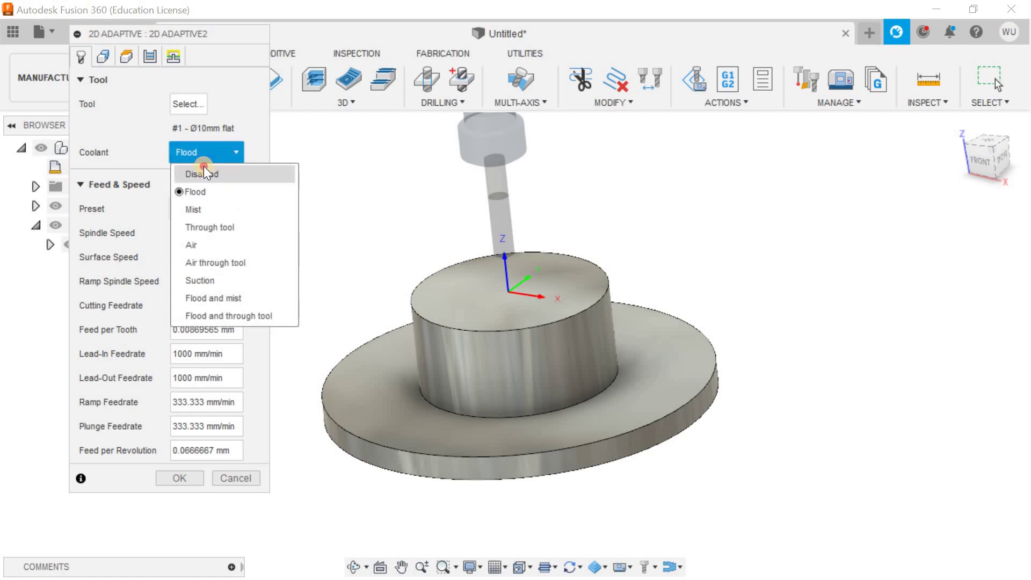
pyautogui.click(205, 172)
pyautogui.click(207, 152)
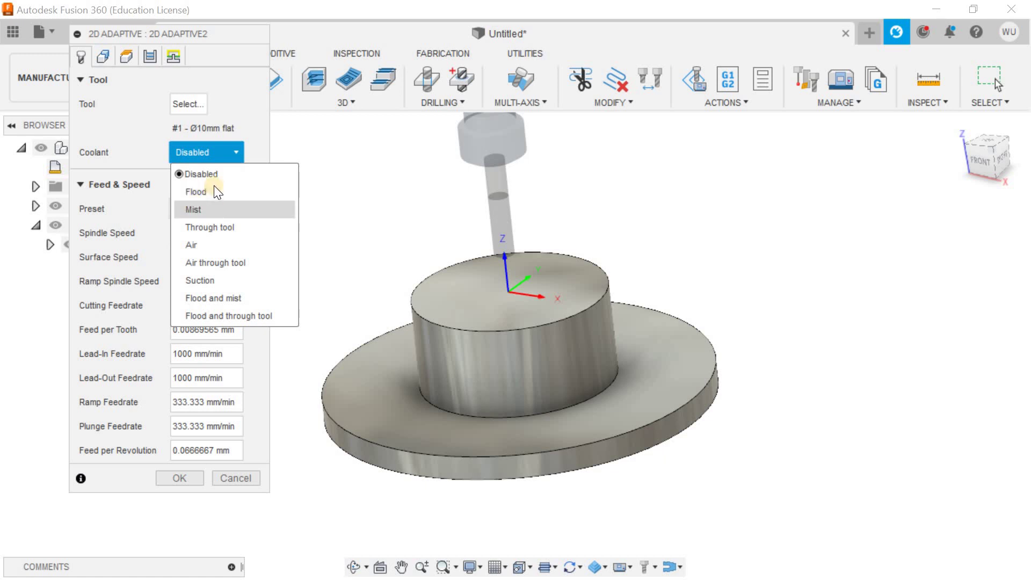
pyautogui.click(215, 192)
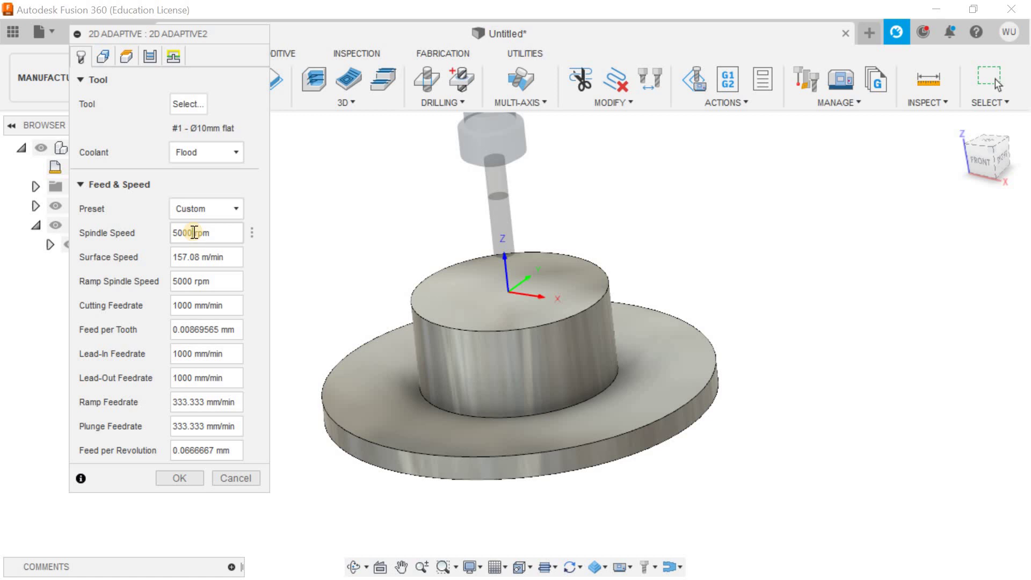
pyautogui.click(193, 233)
pyautogui.click(105, 61)
# Step: Select the flange's ring-shaped top face as the pocket, keeping Selected pockets and Tangent extension
pyautogui.moveTo(352, 303)
pyautogui.keyDown('shift'); pyautogui.mouseDown(button='middle')
pyautogui.moveTo(360, 295)
pyautogui.moveTo(359, 312)
pyautogui.mouseUp(button='middle'); pyautogui.keyUp('shift')
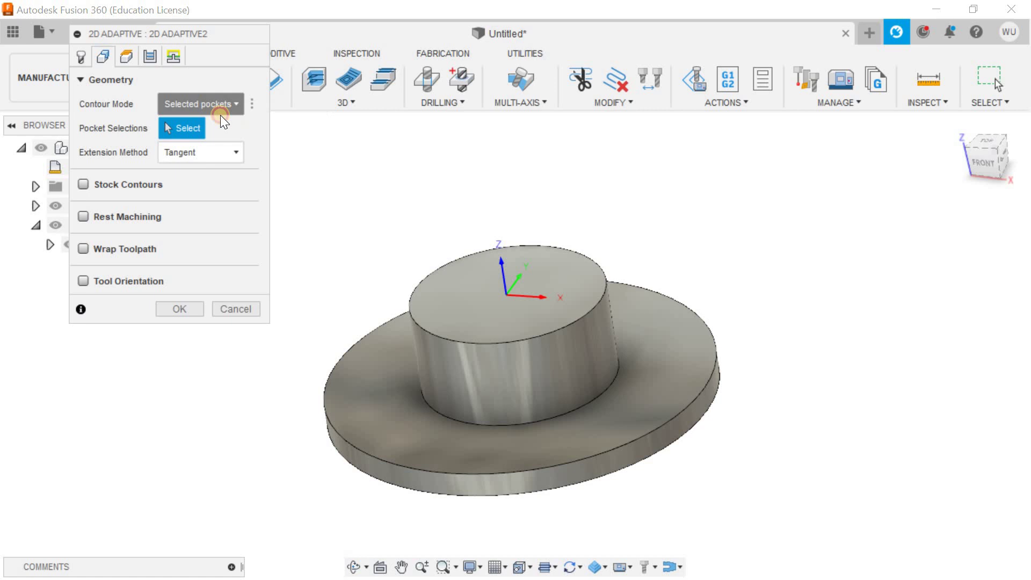
pyautogui.click(220, 113)
pyautogui.click(217, 122)
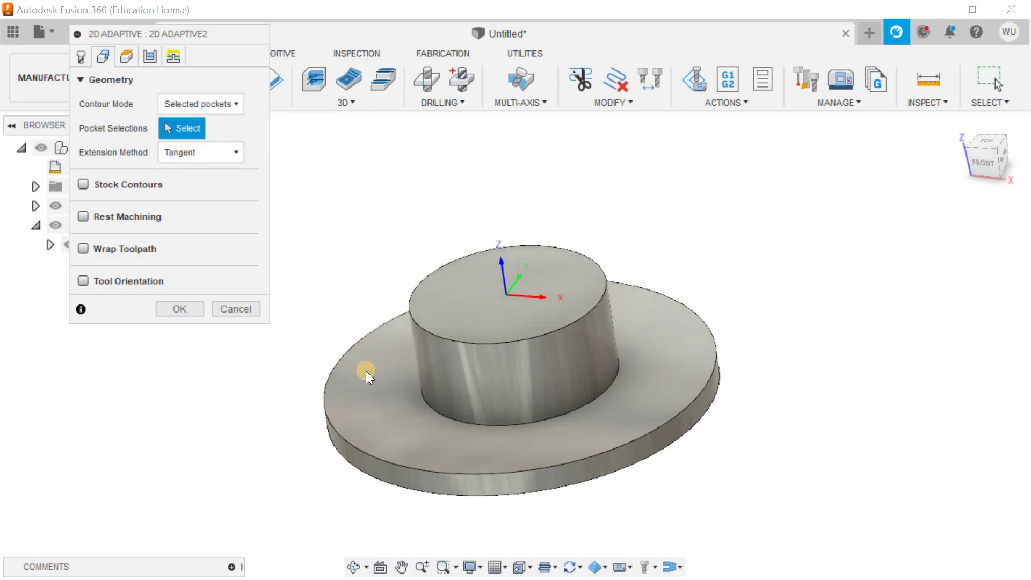
pyautogui.click(366, 371)
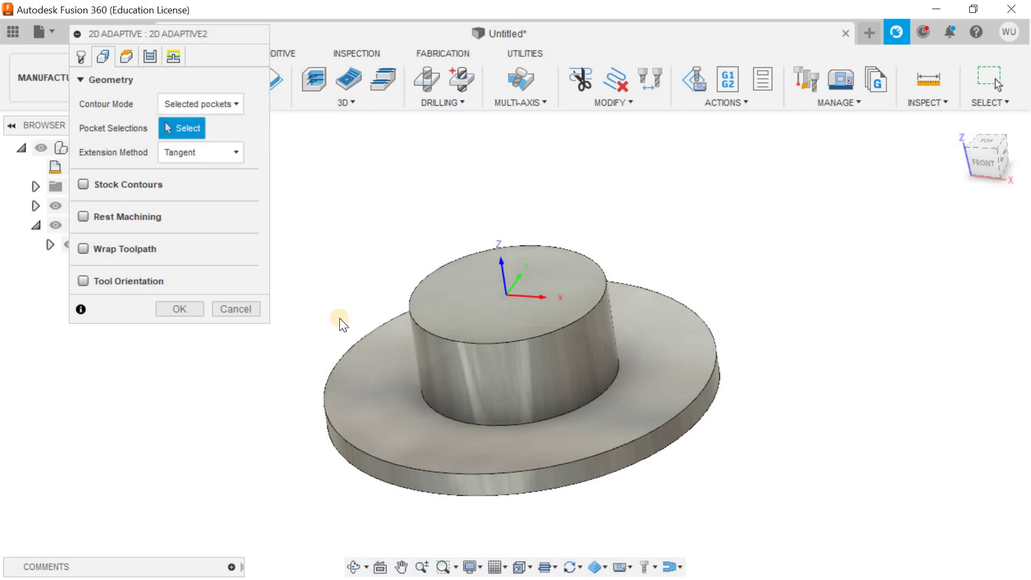
pyautogui.moveTo(330, 288)
pyautogui.keyDown('shift'); pyautogui.mouseDown(button='middle')
pyautogui.moveTo(340, 283)
pyautogui.moveTo(334, 263)
pyautogui.moveTo(349, 276)
pyautogui.moveTo(324, 278)
pyautogui.mouseUp(button='middle'); pyautogui.keyUp('shift')
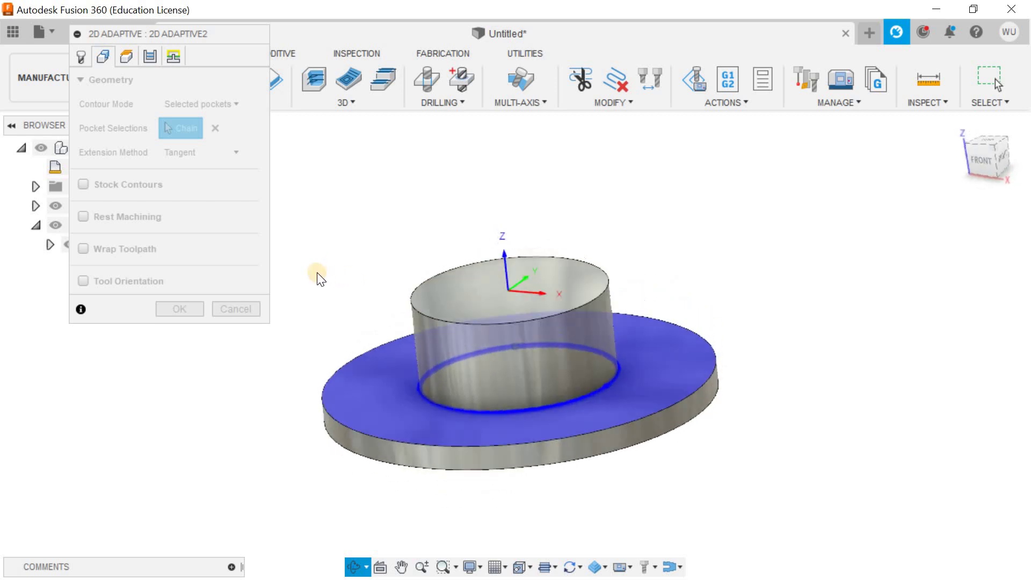
pyautogui.click(183, 128)
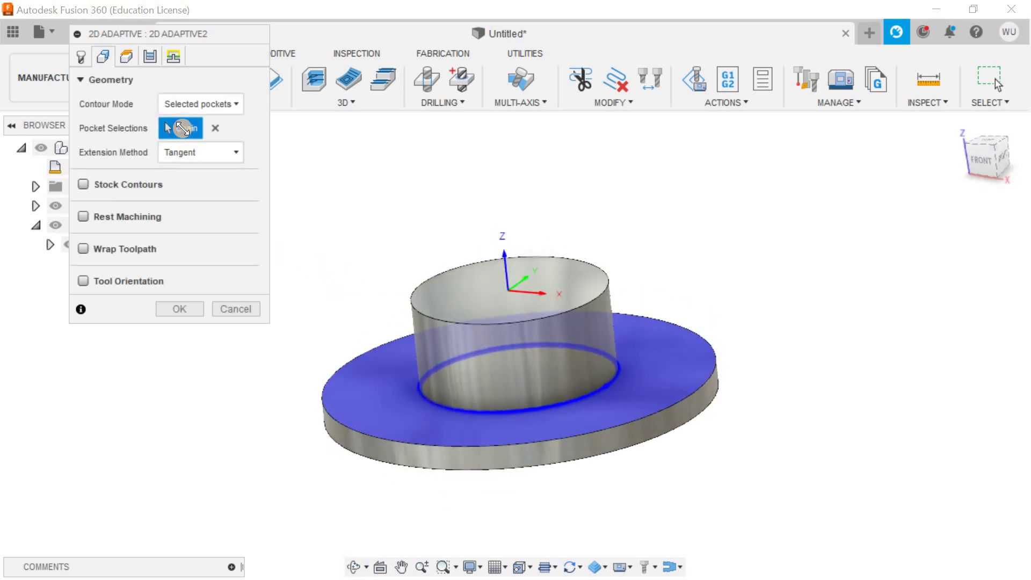
pyautogui.click(195, 153)
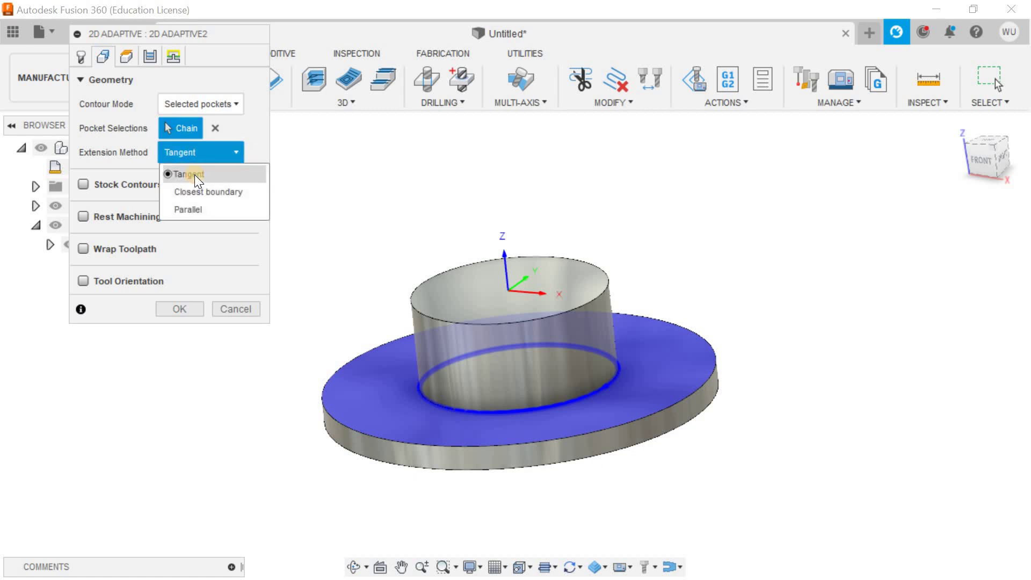
pyautogui.click(194, 175)
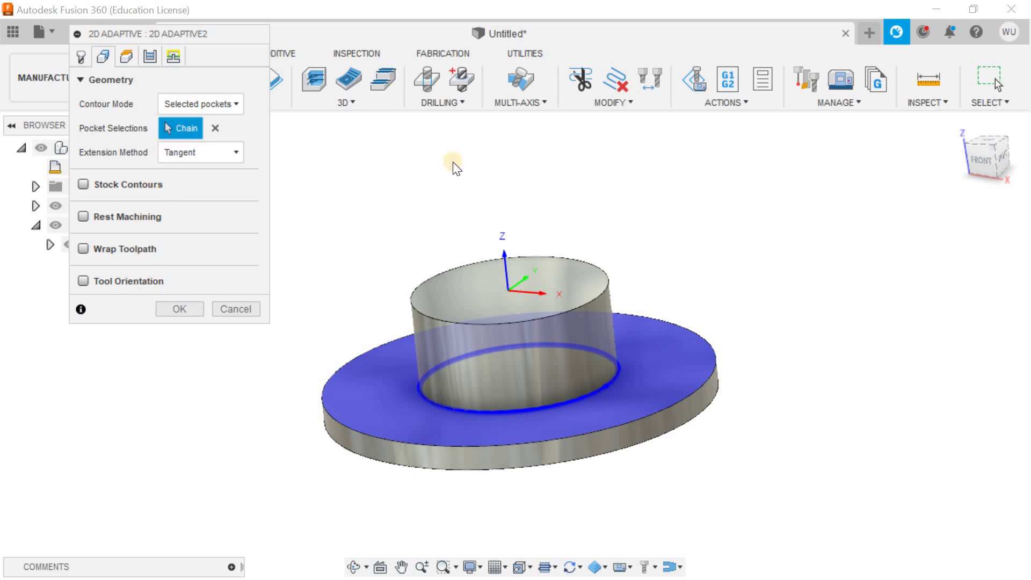
pyautogui.moveTo(453, 162)
pyautogui.keyDown('shift'); pyautogui.mouseDown(button='middle')
pyautogui.moveTo(480, 204)
pyautogui.moveTo(461, 176)
pyautogui.mouseUp(button='middle'); pyautogui.keyUp('shift')
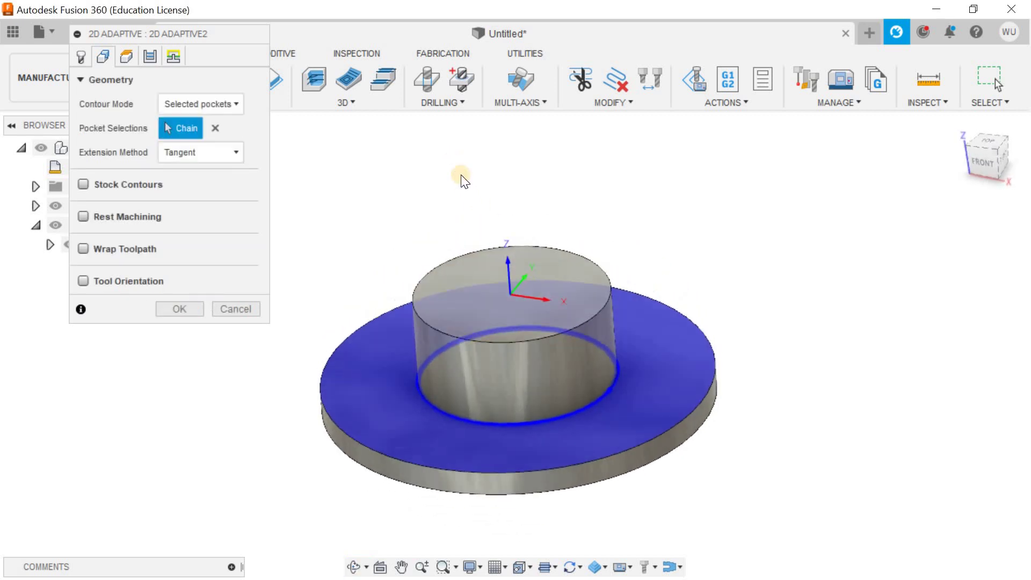
# Step: Review the heights: retract 5 mm above stock top, clearance 10 mm above retract
pyautogui.click(127, 55)
pyautogui.moveTo(426, 225)
pyautogui.keyDown('shift'); pyautogui.mouseDown(button='middle')
pyautogui.moveTo(406, 200)
pyautogui.moveTo(407, 221)
pyautogui.moveTo(408, 194)
pyautogui.moveTo(409, 215)
pyautogui.mouseUp(button='middle'); pyautogui.keyUp('shift')
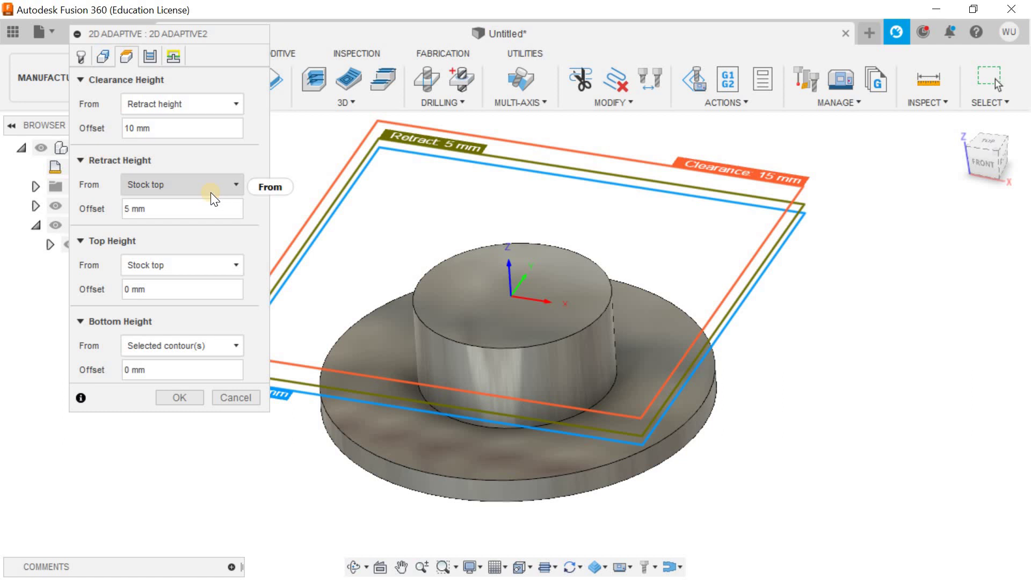
pyautogui.moveTo(154, 208); pyautogui.dragTo(117, 207)
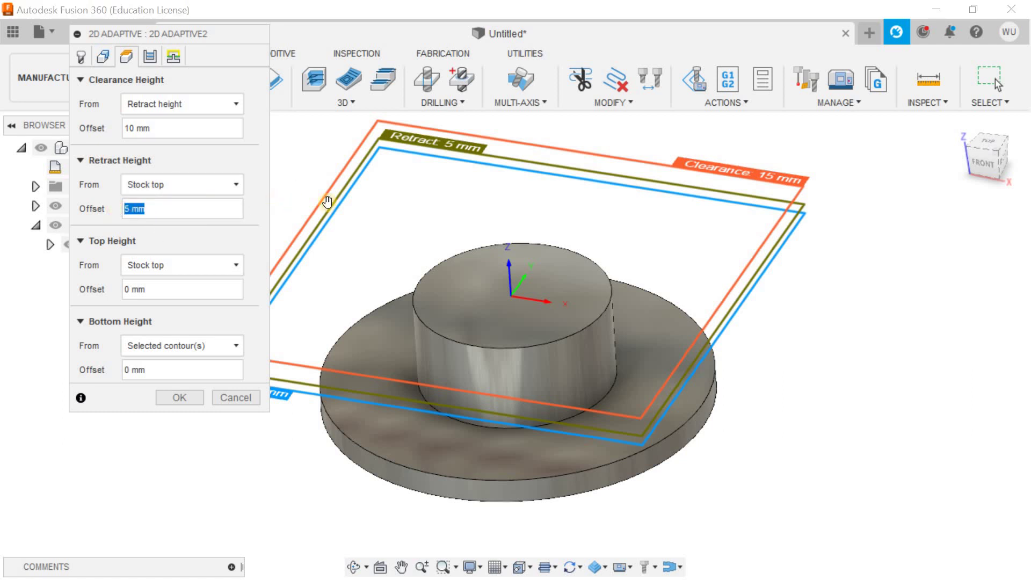
pyautogui.keyDown('shift'); pyautogui.moveTo(426, 230); pyautogui.dragTo(426, 217, button='middle'); pyautogui.keyUp('shift')
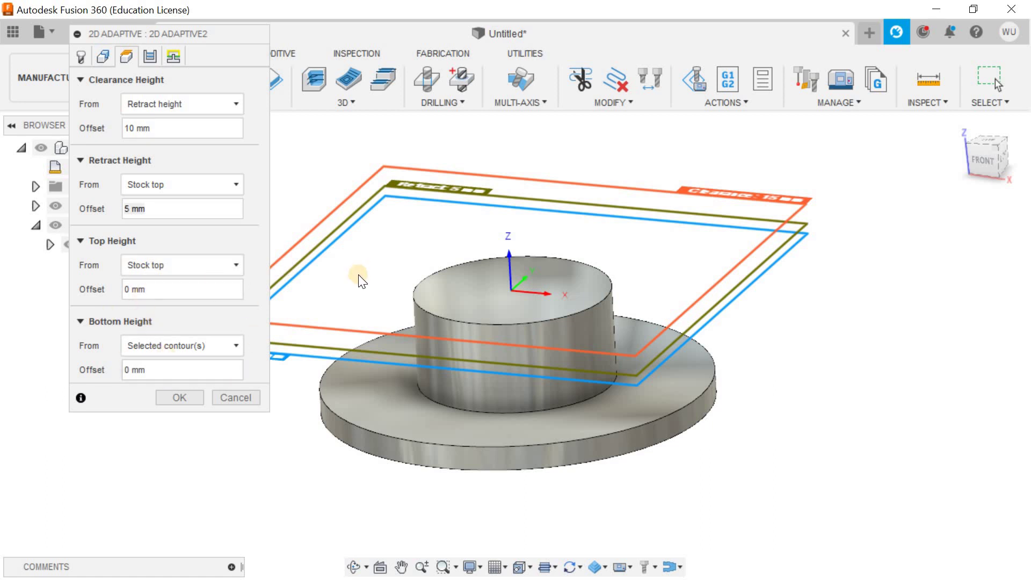
pyautogui.moveTo(359, 276)
pyautogui.keyDown('shift'); pyautogui.mouseDown(button='middle')
pyautogui.moveTo(356, 249)
pyautogui.moveTo(361, 290)
pyautogui.mouseUp(button='middle'); pyautogui.keyUp('shift')
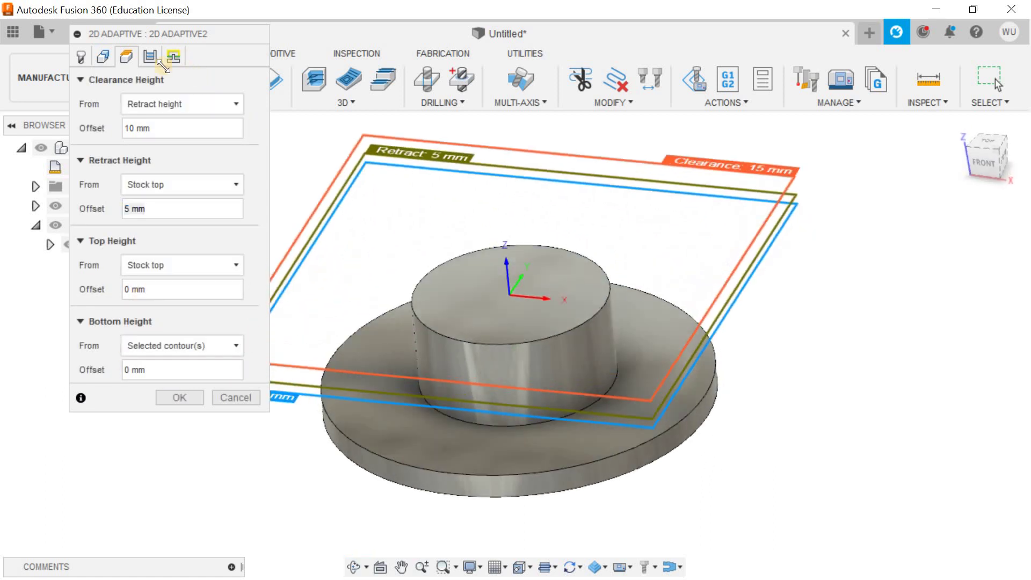
# Step: Enable multiple depths in the passes settings, ordered by area
pyautogui.click(150, 57)
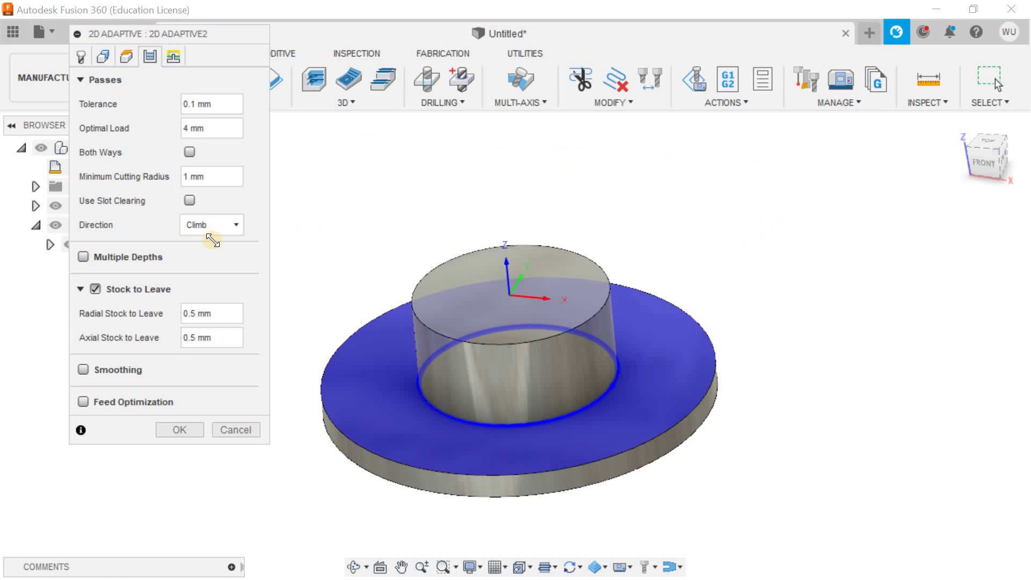
pyautogui.keyDown('shift'); pyautogui.moveTo(359, 195); pyautogui.dragTo(350, 196, button='middle'); pyautogui.keyUp('shift')
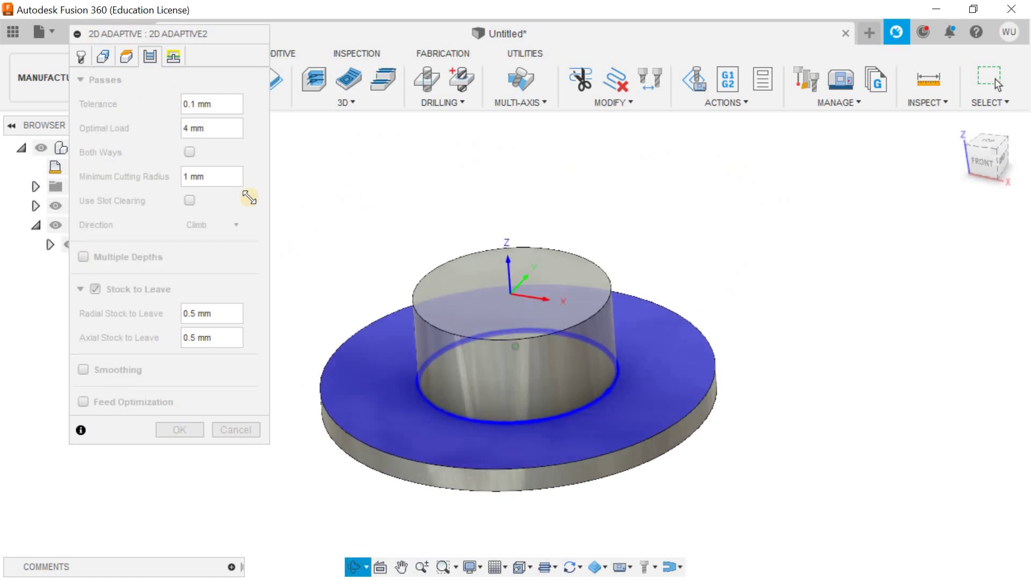
pyautogui.click(83, 257)
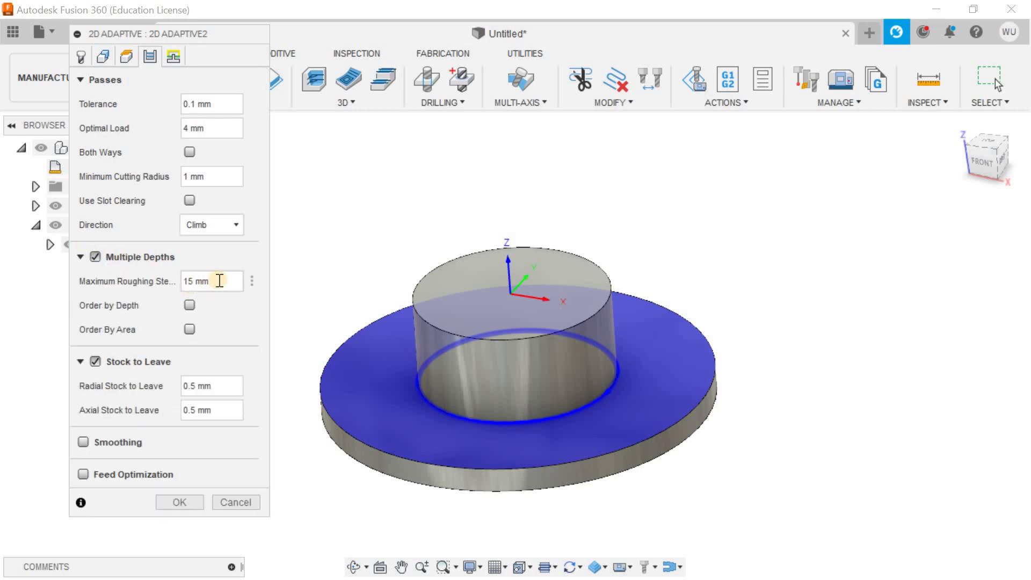
pyautogui.click(189, 330)
# Step: Set radial and axial stock to leave to 0 and enable smoothing
pyautogui.click(200, 386)
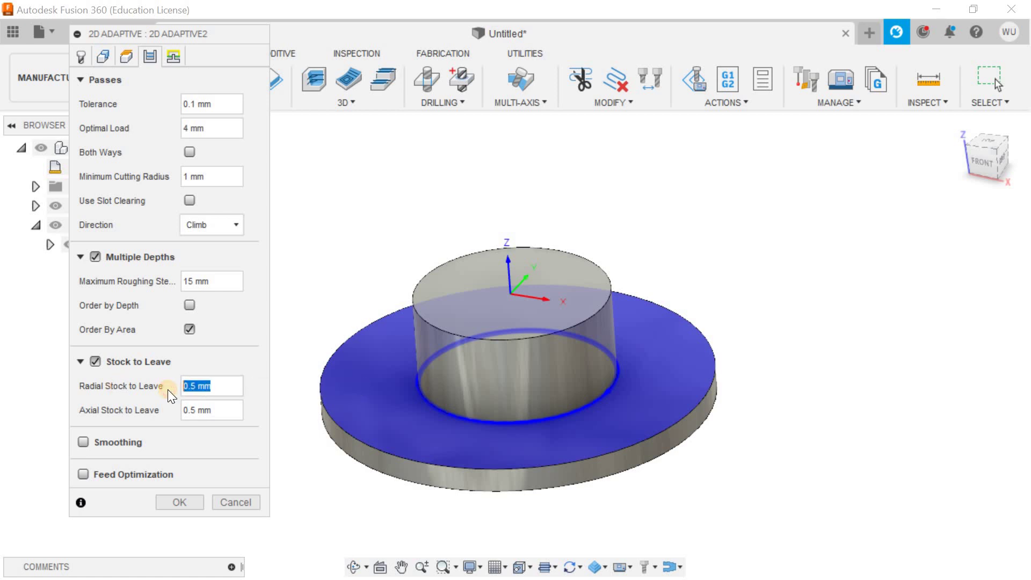
pyautogui.write('0')
pyautogui.press('Tab')
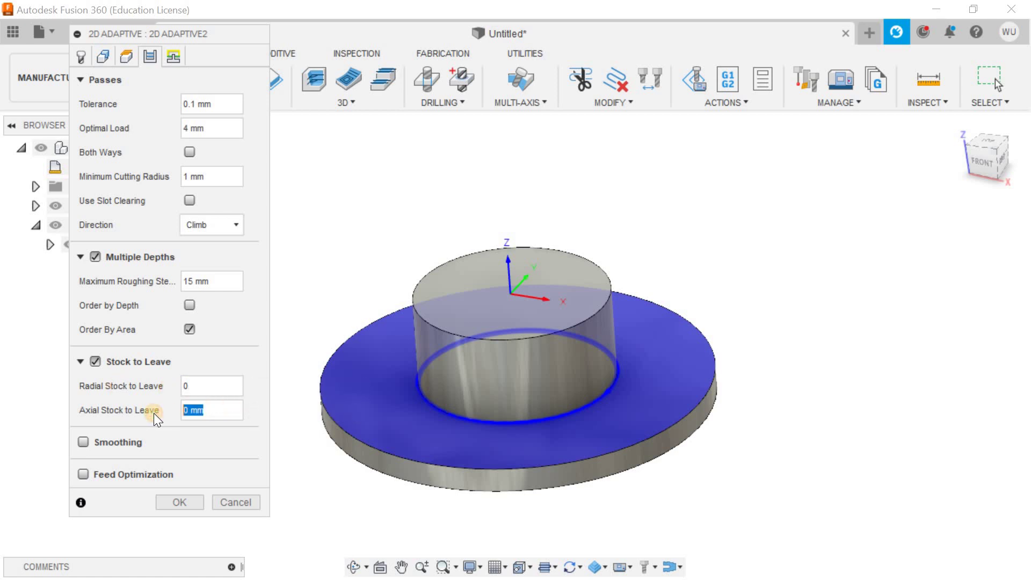
pyautogui.write('0')
pyautogui.click(192, 443)
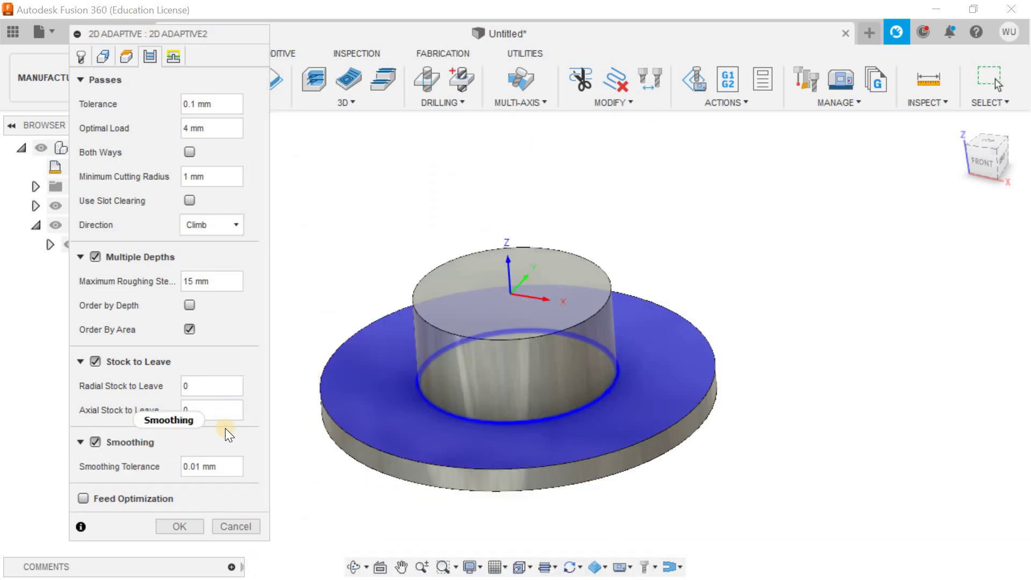
# Step: Compute the 2D Adaptive2 toolpath, then inspect its Ø10mm flat tool and WCS entries in the browser
pyautogui.click(179, 527)
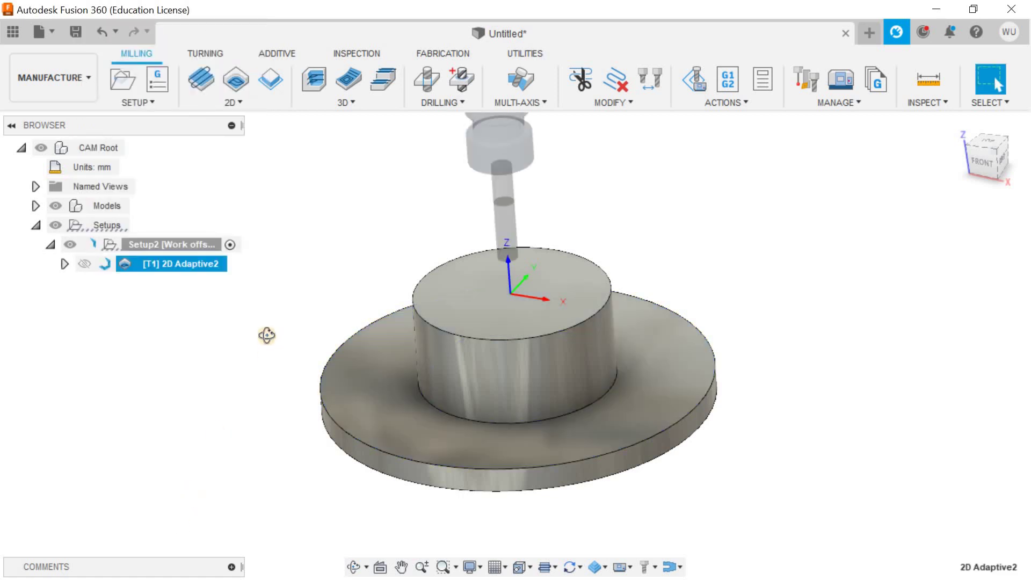
pyautogui.click(273, 344)
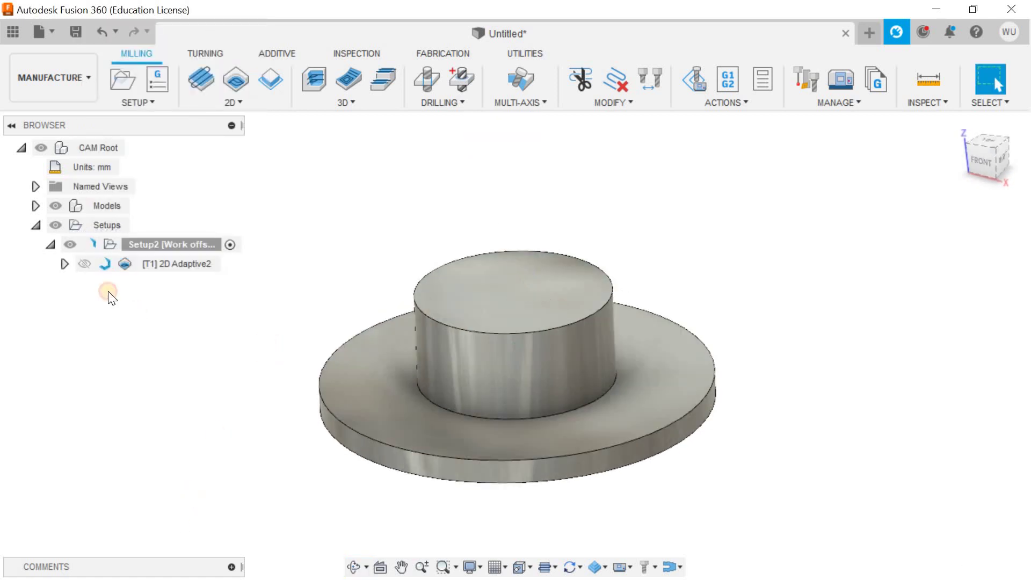
pyautogui.click(65, 264)
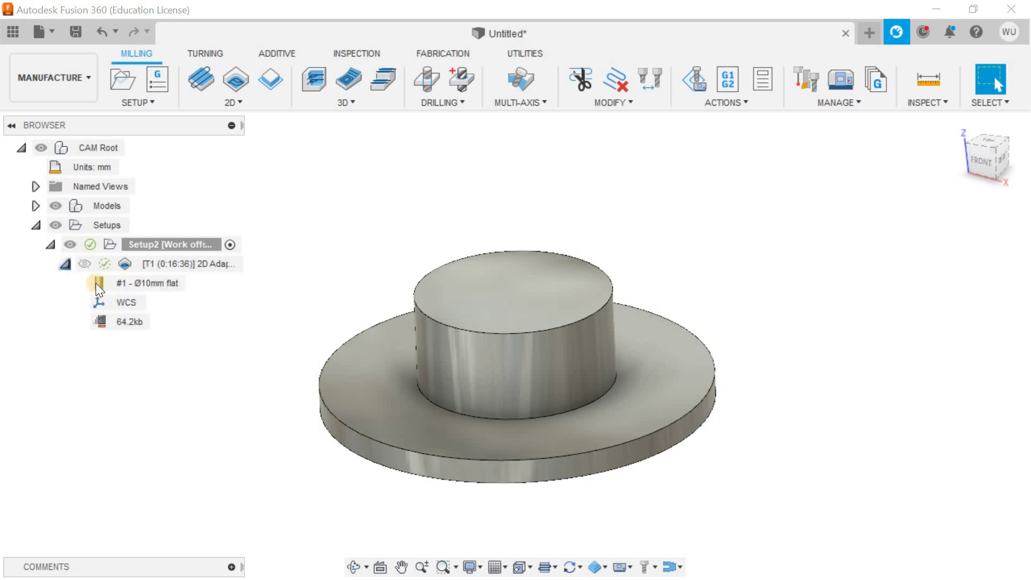
pyautogui.click(143, 283)
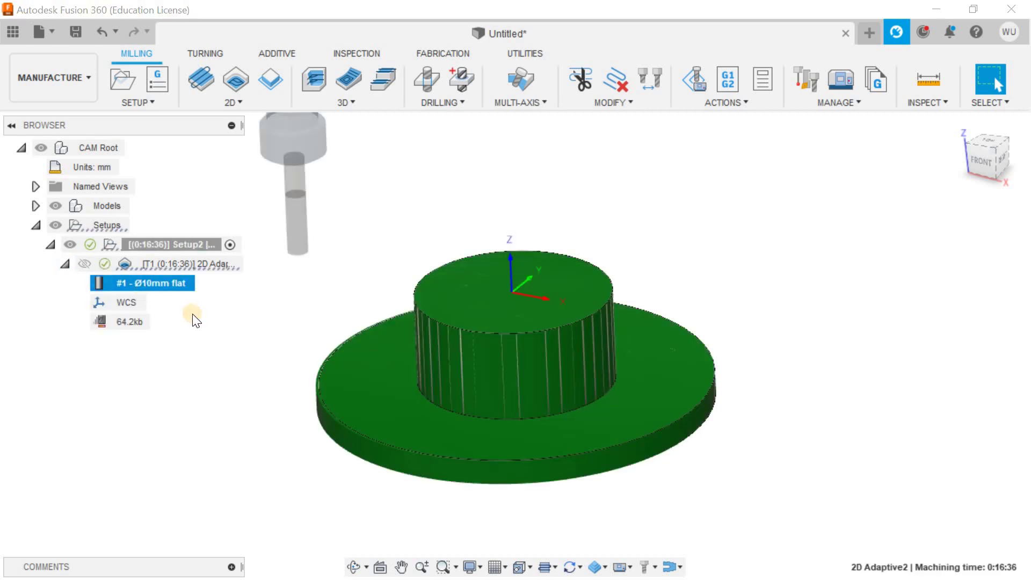
pyautogui.click(126, 303)
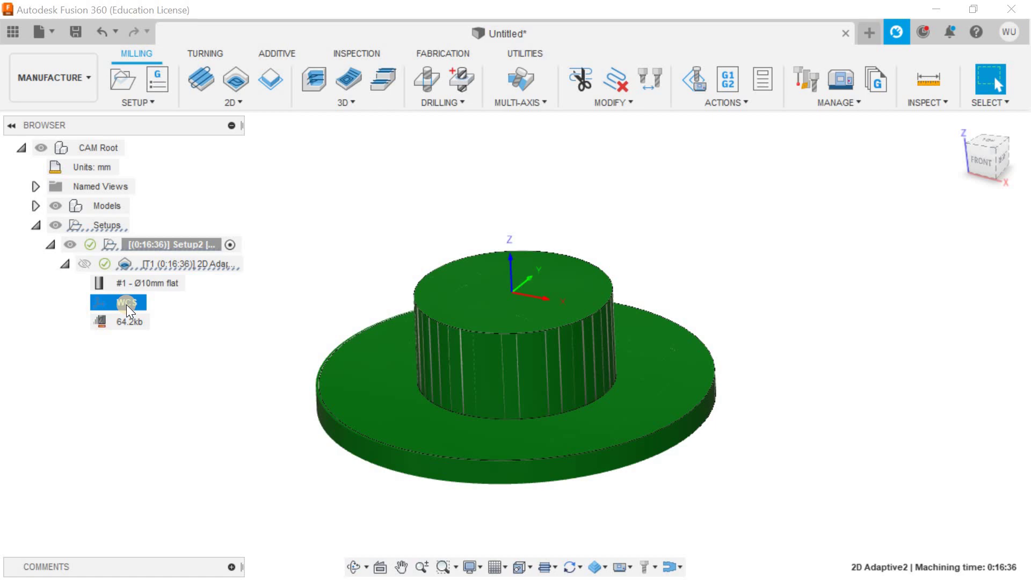